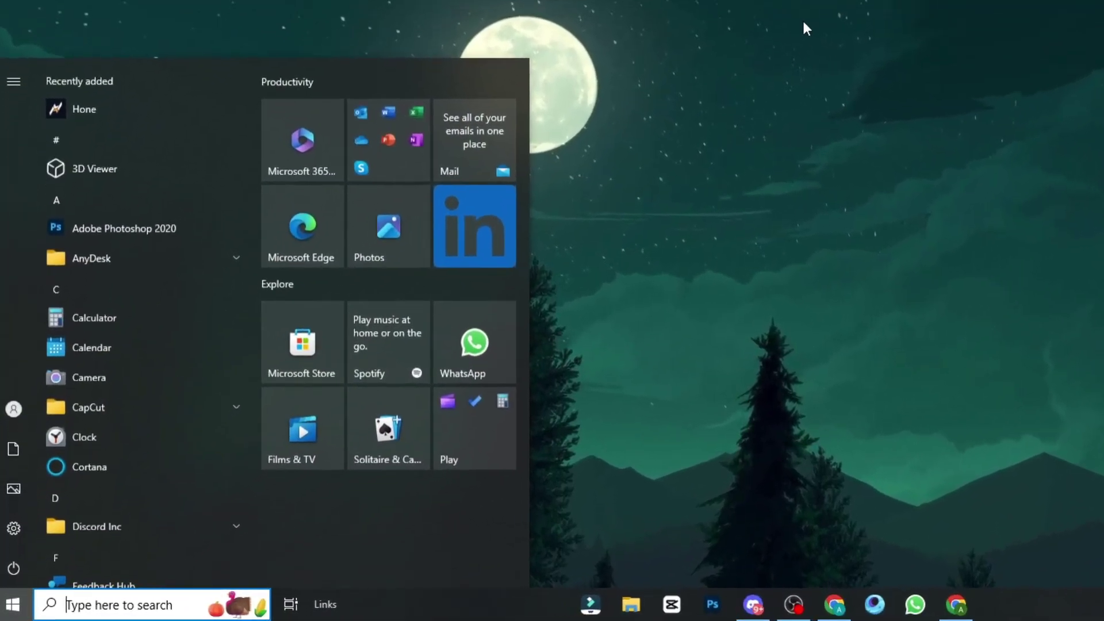
Search 'reg' and launch Registry Editor as administrator, approving the UAC prompt
{"action": "type", "text": "reg"}
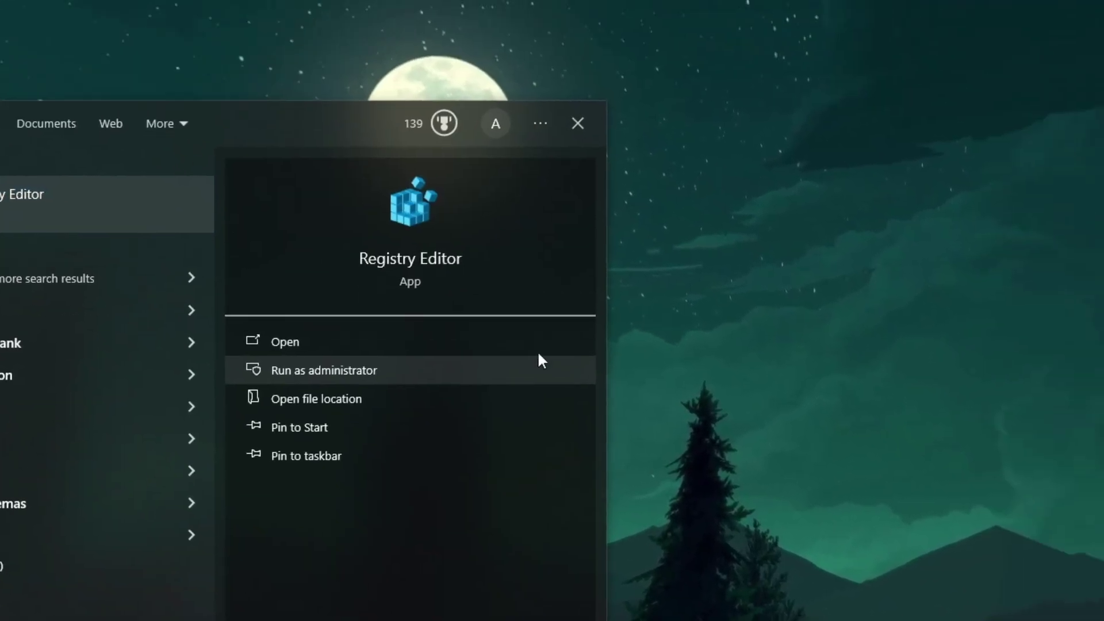
{"action": "left_click", "coordinate": [538, 368]}
{"action": "left_click", "coordinate": [510, 454]}
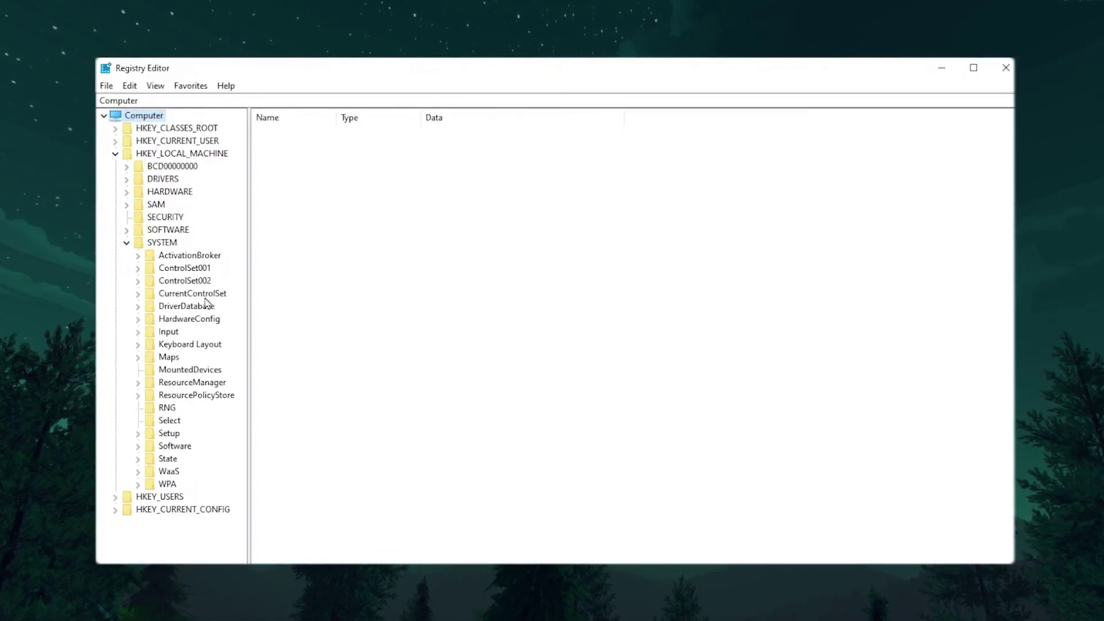
Navigate to HKLM\SYSTEM\CurrentControlSet\Services\Tcpip\Parameters\Interfaces in the key tree
{"action": "left_click", "coordinate": [137, 294]}
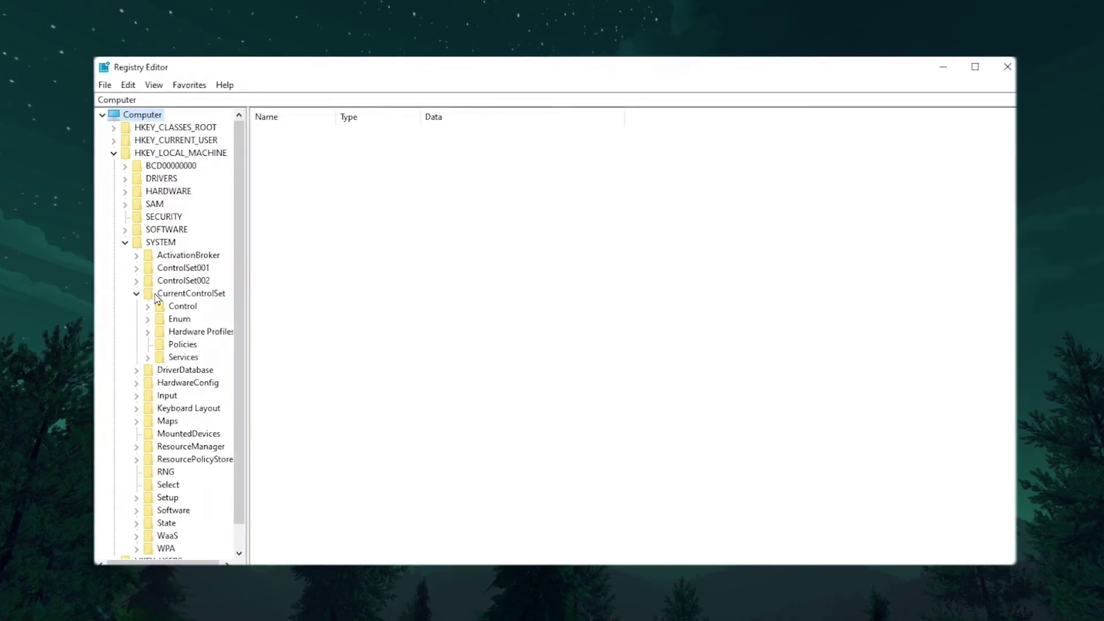
{"action": "left_click", "coordinate": [148, 359]}
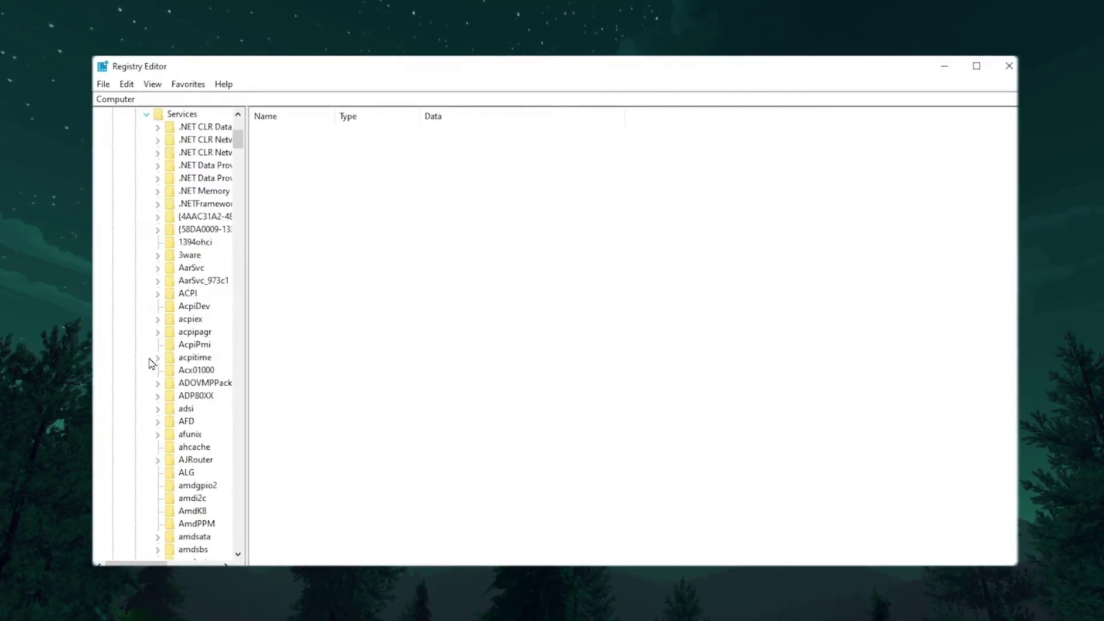
{"action": "scroll", "coordinate": [192, 308], "scroll_direction": "down", "scroll_amount": 11}
{"action": "scroll", "coordinate": [192, 308], "scroll_direction": "down", "scroll_amount": 20}
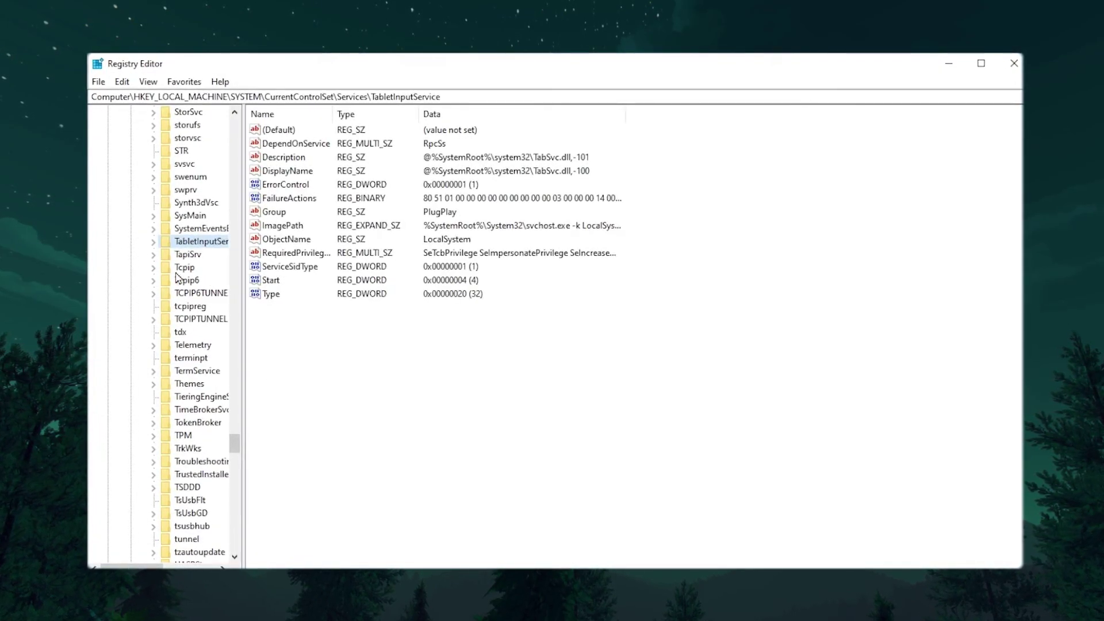
{"action": "left_click", "coordinate": [153, 268]}
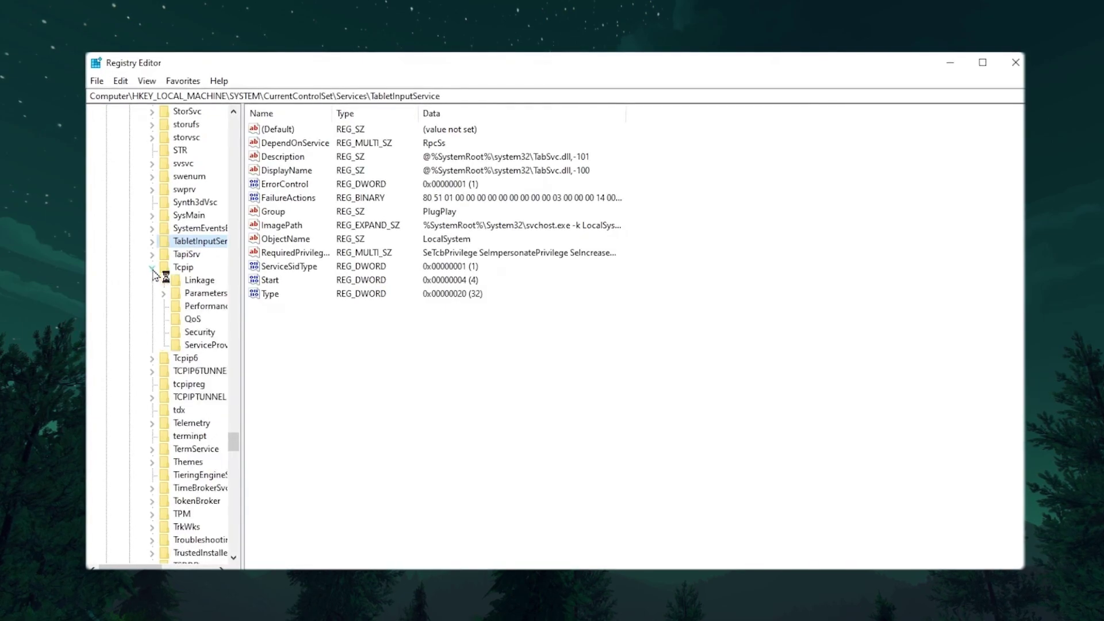
{"action": "left_click", "coordinate": [182, 266]}
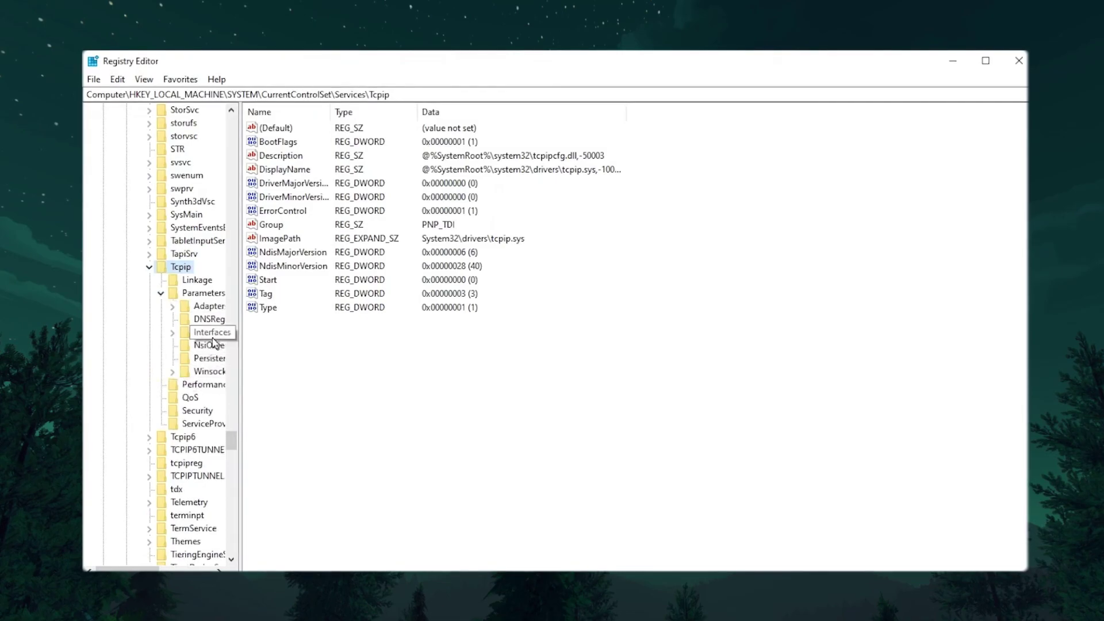
{"action": "left_click", "coordinate": [210, 335]}
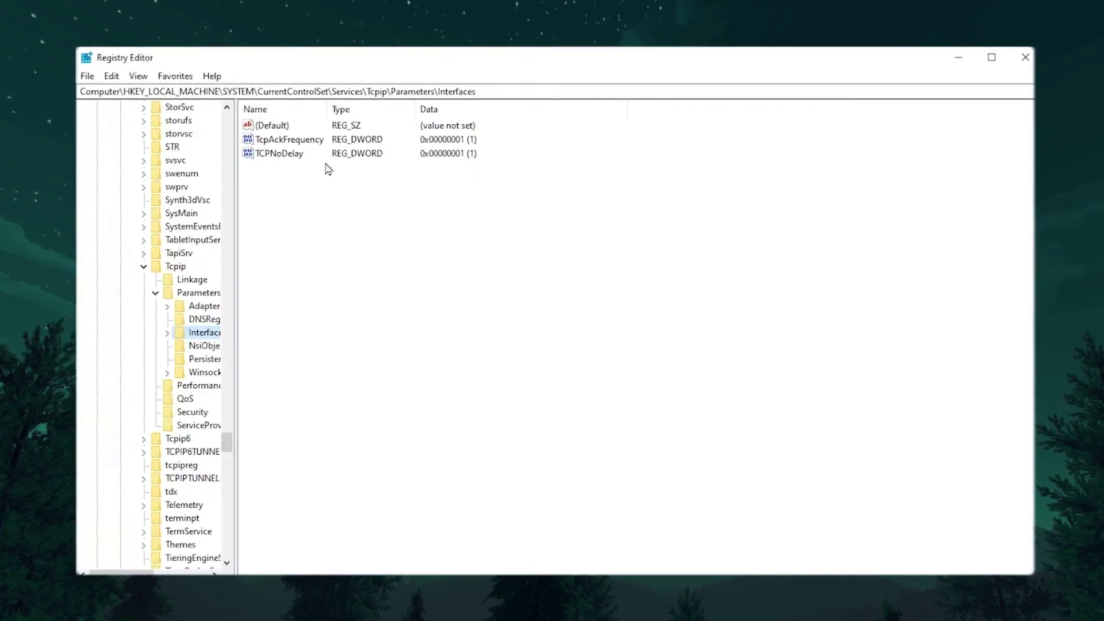
Add a DWORD (32-bit) value under Interfaces and set TcpAckFrequency and TCPNoDelay to 1
{"action": "mouse_move", "coordinate": [325, 190]}
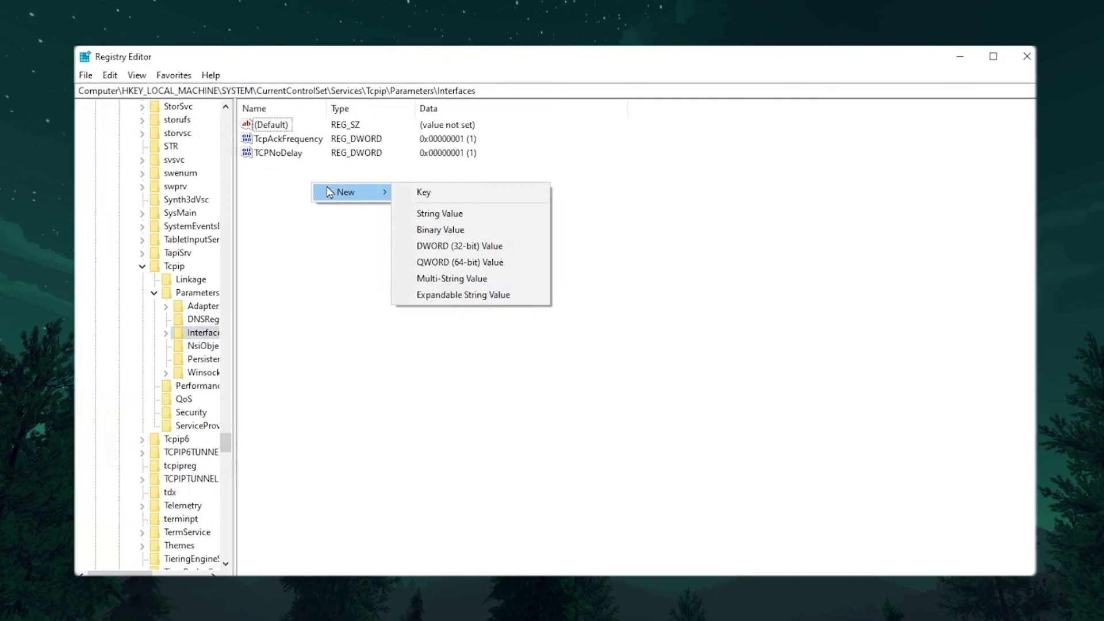
{"action": "left_click", "coordinate": [477, 247]}
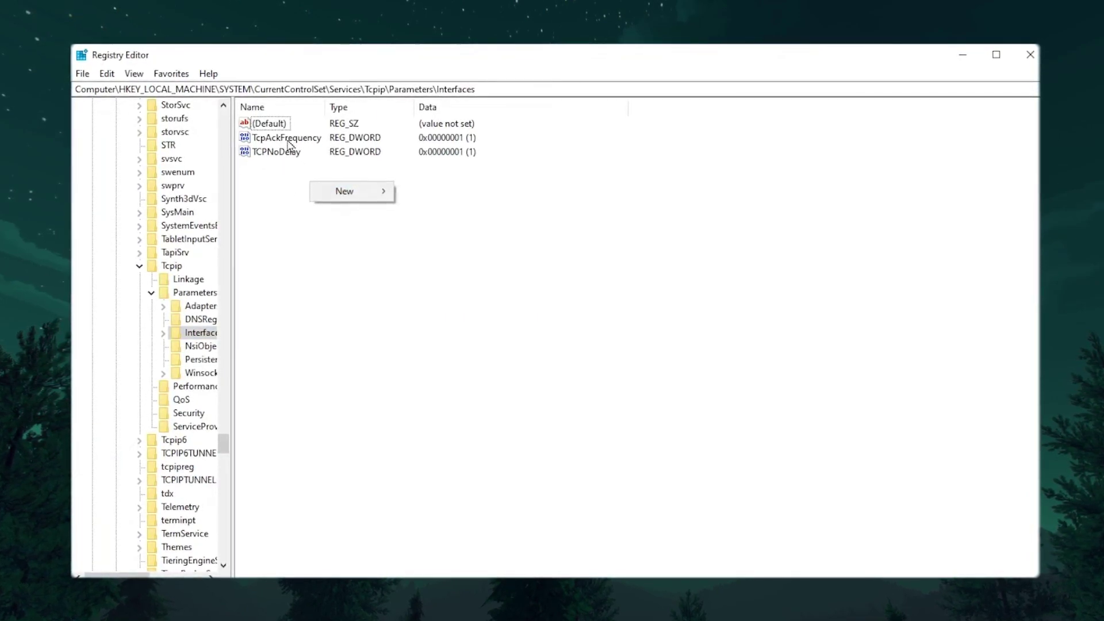
{"action": "left_click", "coordinate": [282, 139]}
{"action": "right_click", "coordinate": [275, 137]}
{"action": "left_click", "coordinate": [305, 144]}
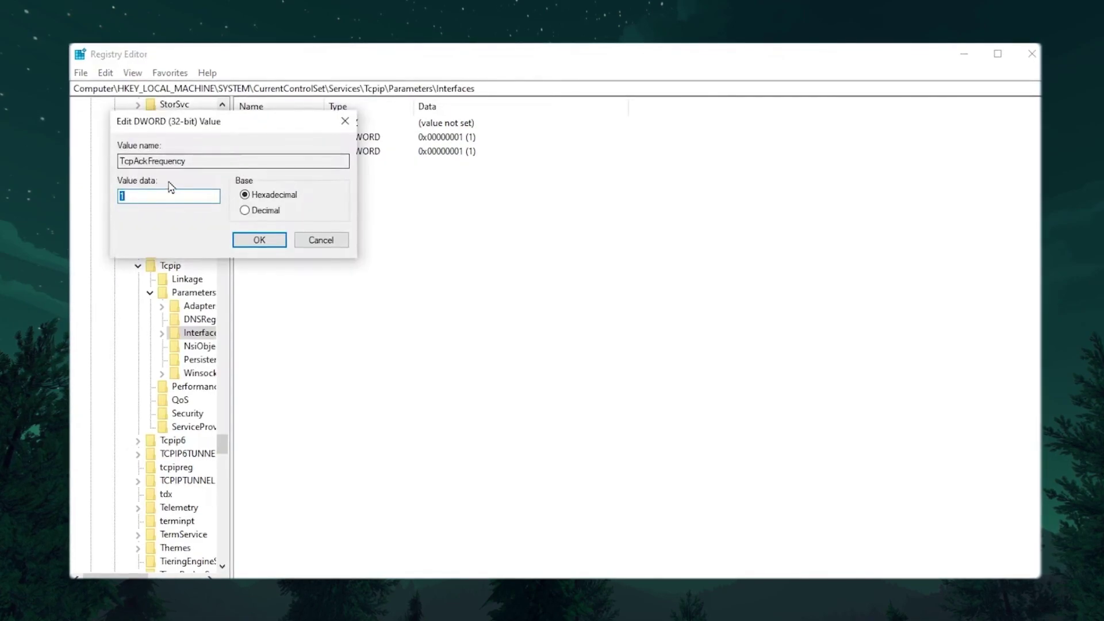
{"action": "left_click", "coordinate": [258, 240]}
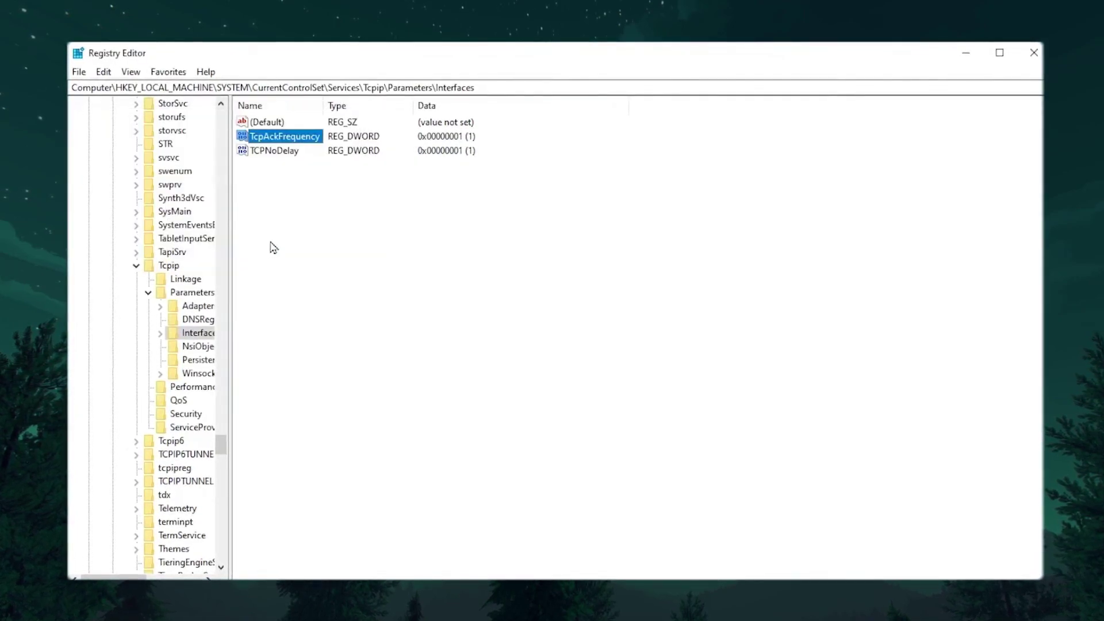
{"action": "right_click", "coordinate": [282, 150]}
{"action": "left_click", "coordinate": [322, 160]}
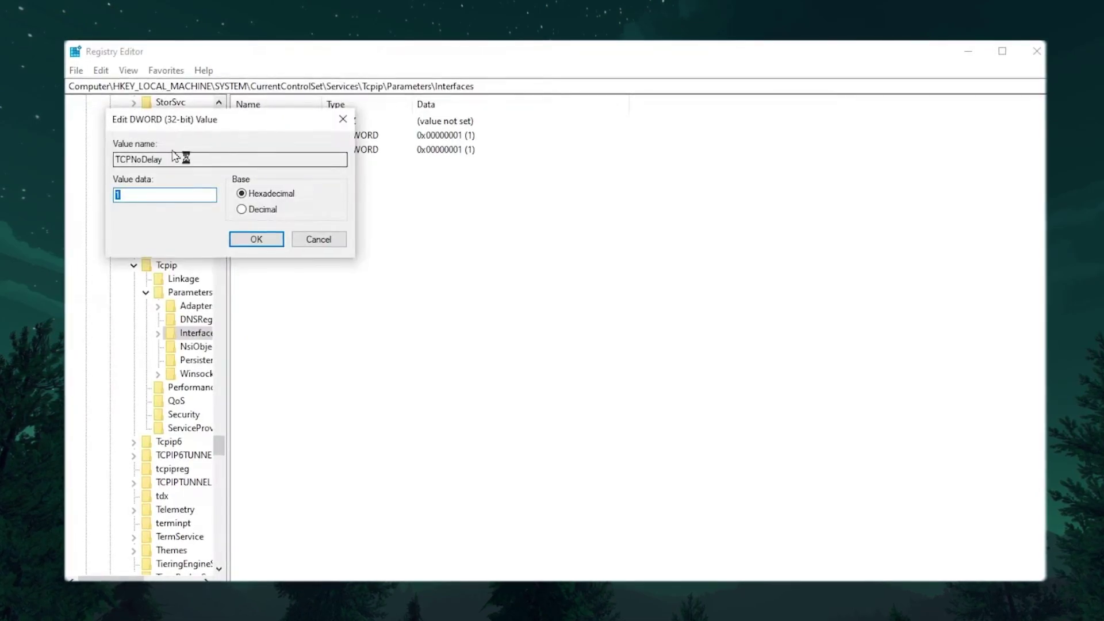
{"action": "left_click", "coordinate": [256, 239]}
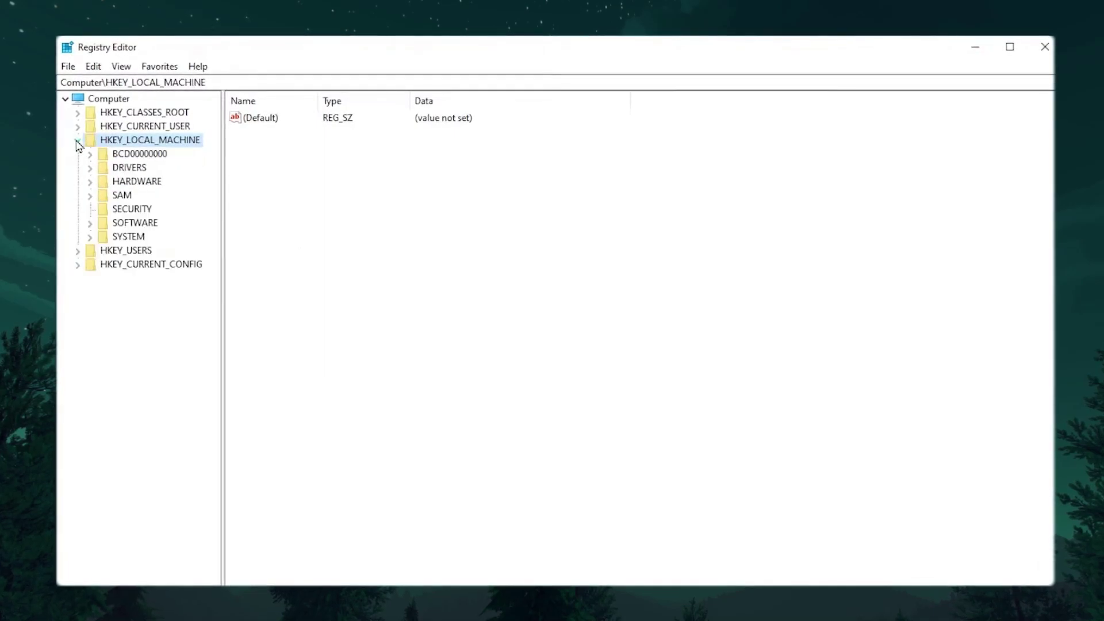
Navigate to HKLM\SOFTWARE\Microsoft\Windows NT\CurrentVersion\Multimedia\SystemProfile
{"action": "left_click", "coordinate": [89, 224]}
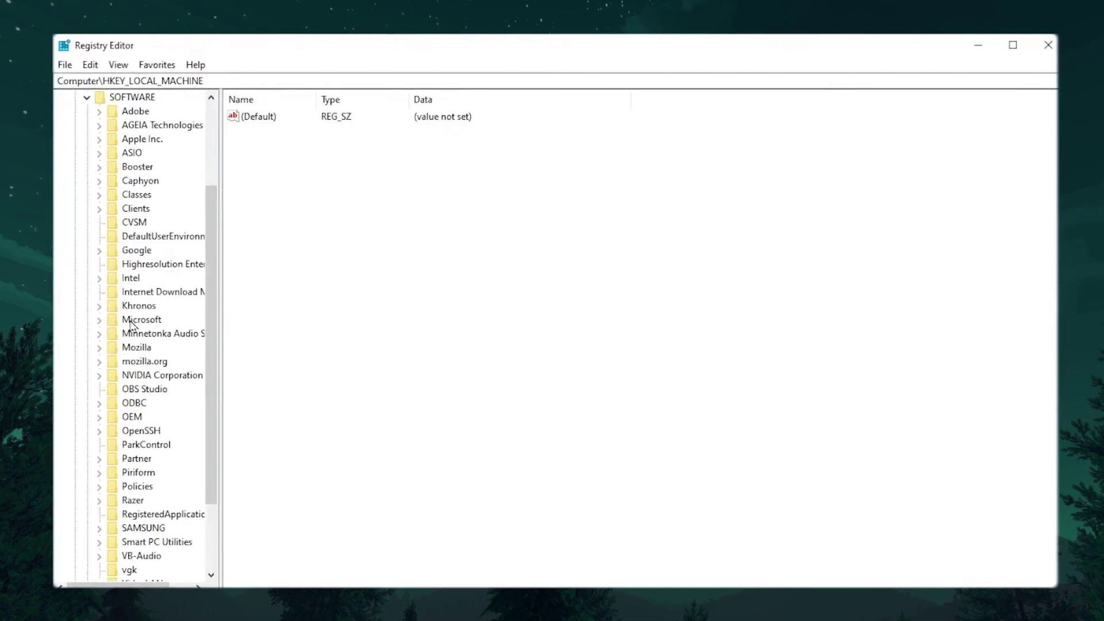
{"action": "left_click", "coordinate": [142, 277]}
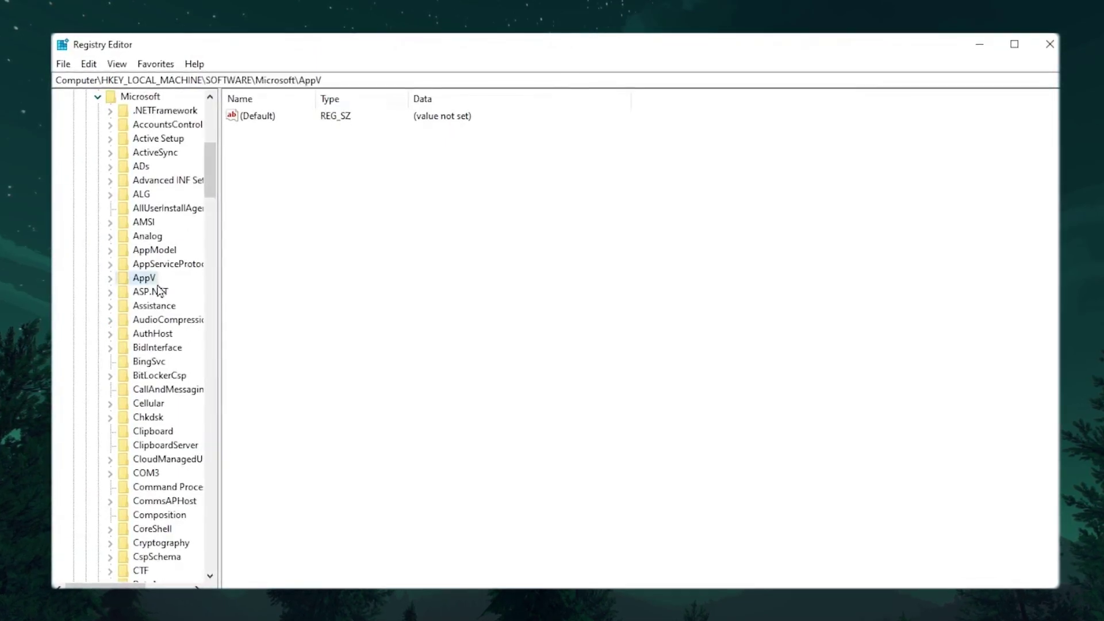
{"action": "key", "text": "w"}
{"action": "scroll", "coordinate": [148, 452], "scroll_direction": "down", "scroll_amount": 3}
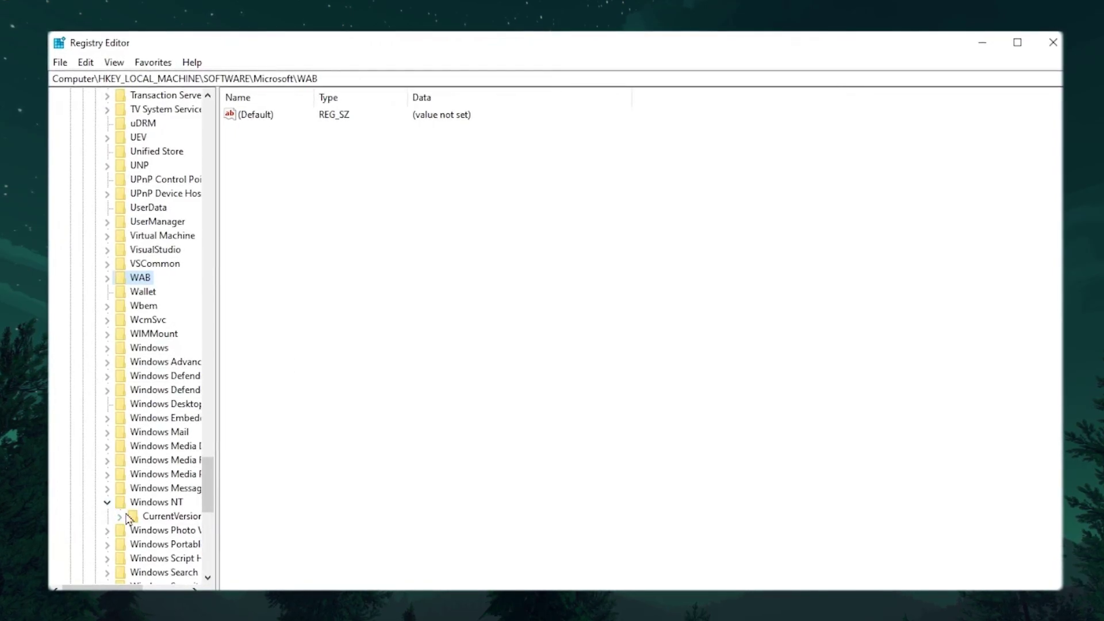
{"action": "left_click", "coordinate": [119, 517]}
{"action": "scroll", "coordinate": [150, 391], "scroll_direction": "up", "scroll_amount": 3}
{"action": "left_click", "coordinate": [173, 253]}
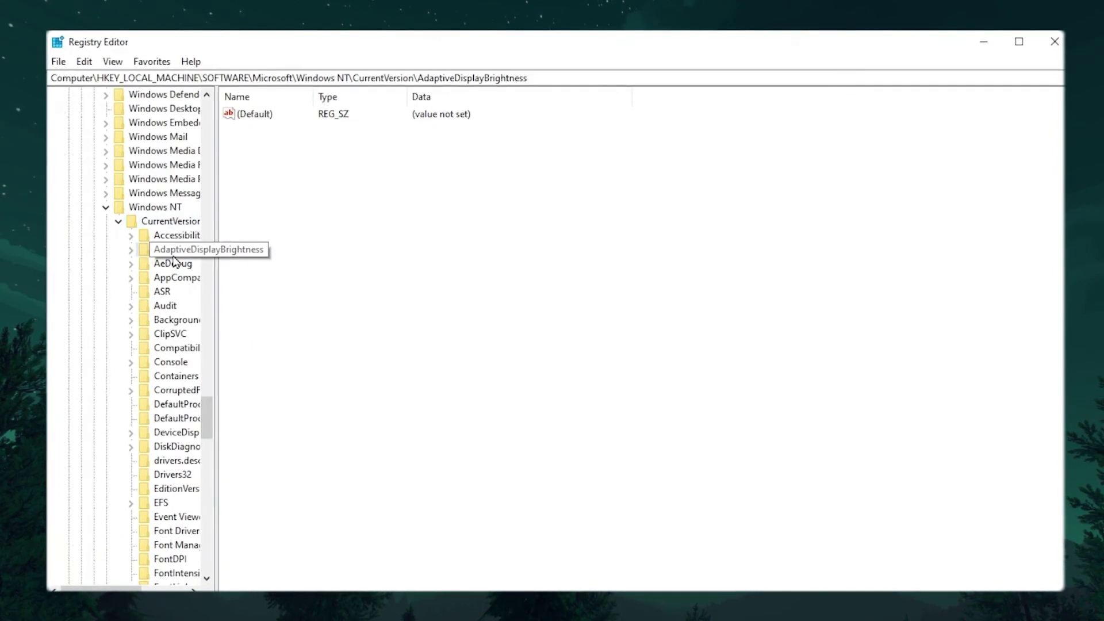
{"action": "key", "text": "m"}
{"action": "scroll", "coordinate": [100, 436], "scroll_direction": "down", "scroll_amount": 1}
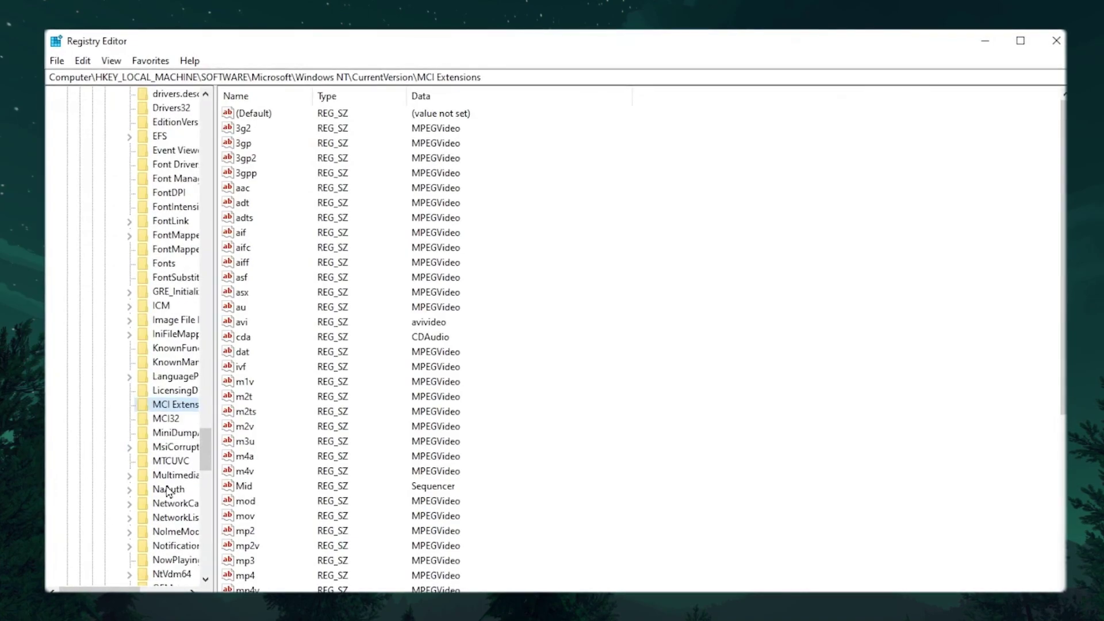
{"action": "left_click", "coordinate": [173, 489]}
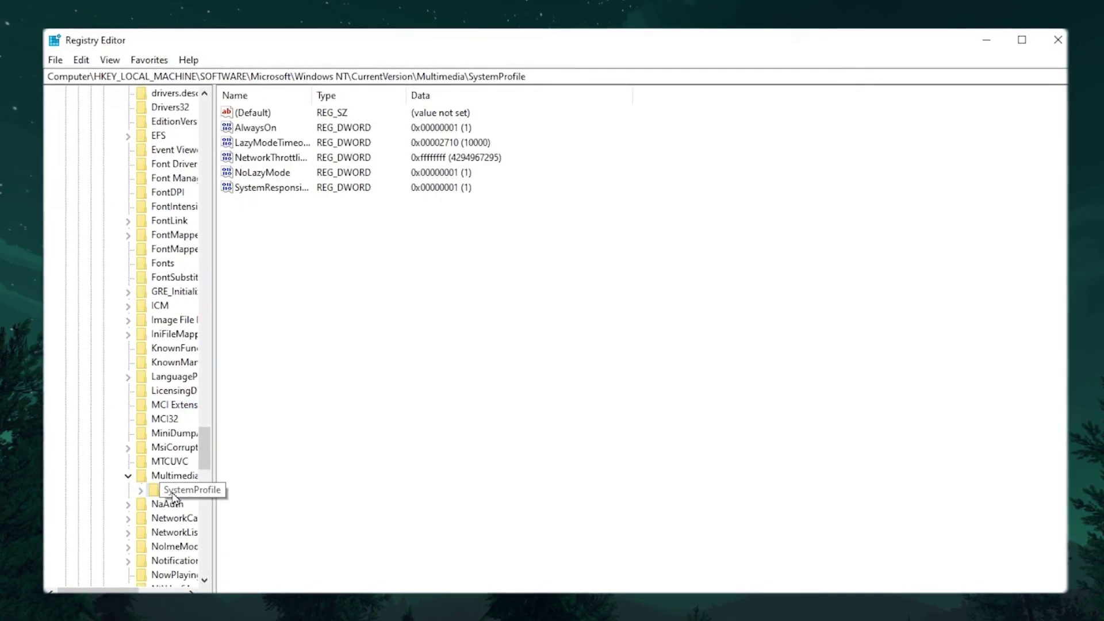
Set the SystemResponsiveness value data to 00000000
{"action": "left_click", "coordinate": [235, 187]}
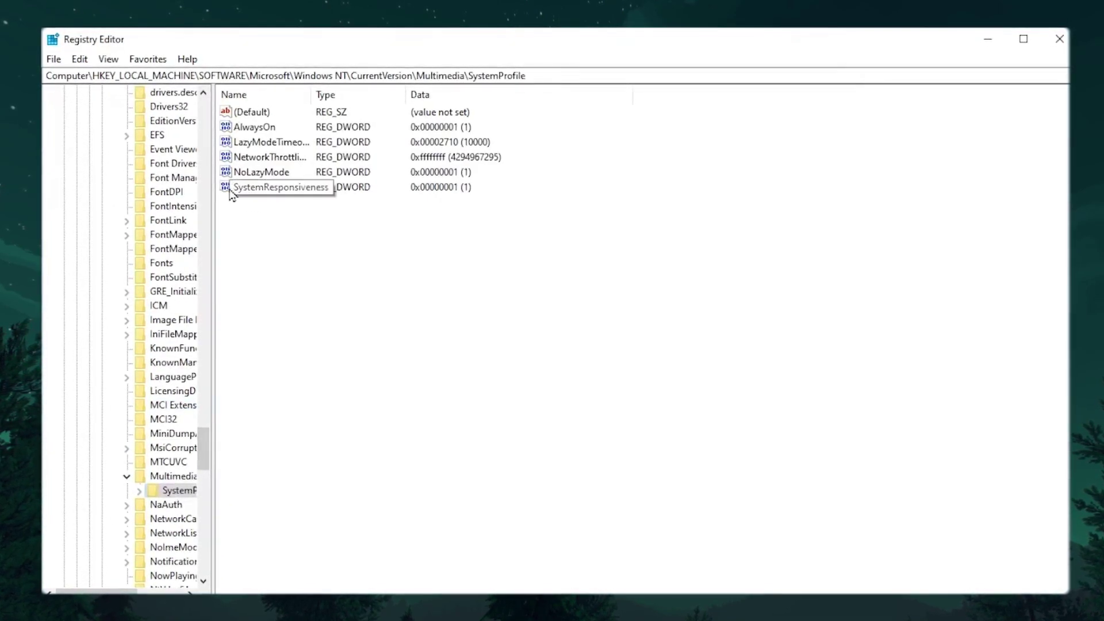
{"action": "right_click", "coordinate": [251, 188]}
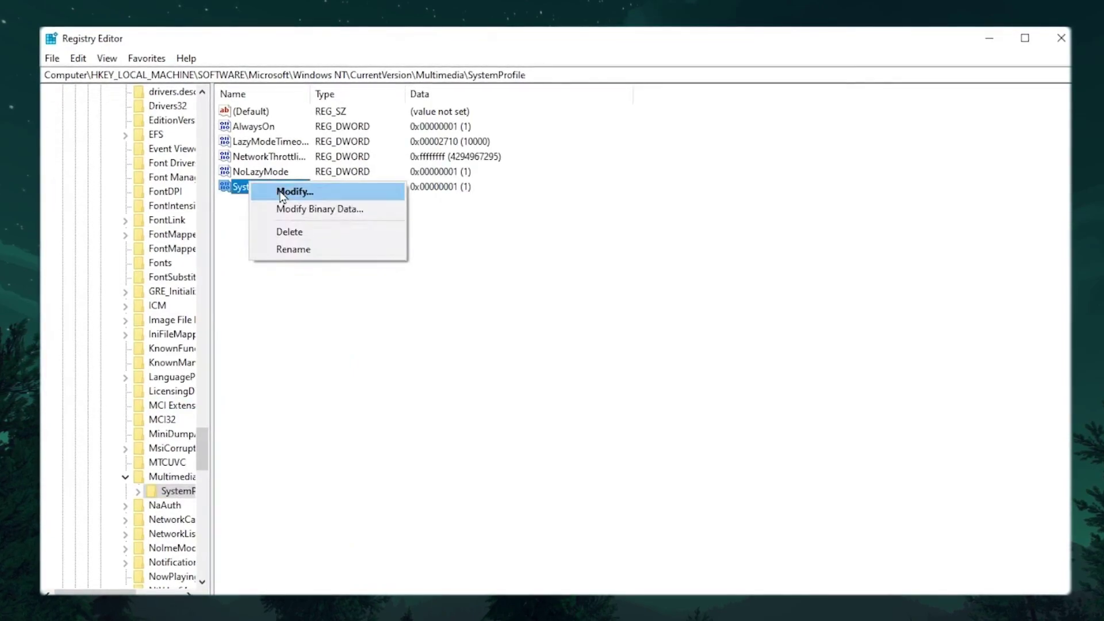
{"action": "left_click", "coordinate": [279, 195]}
{"action": "type", "text": "00000000"}
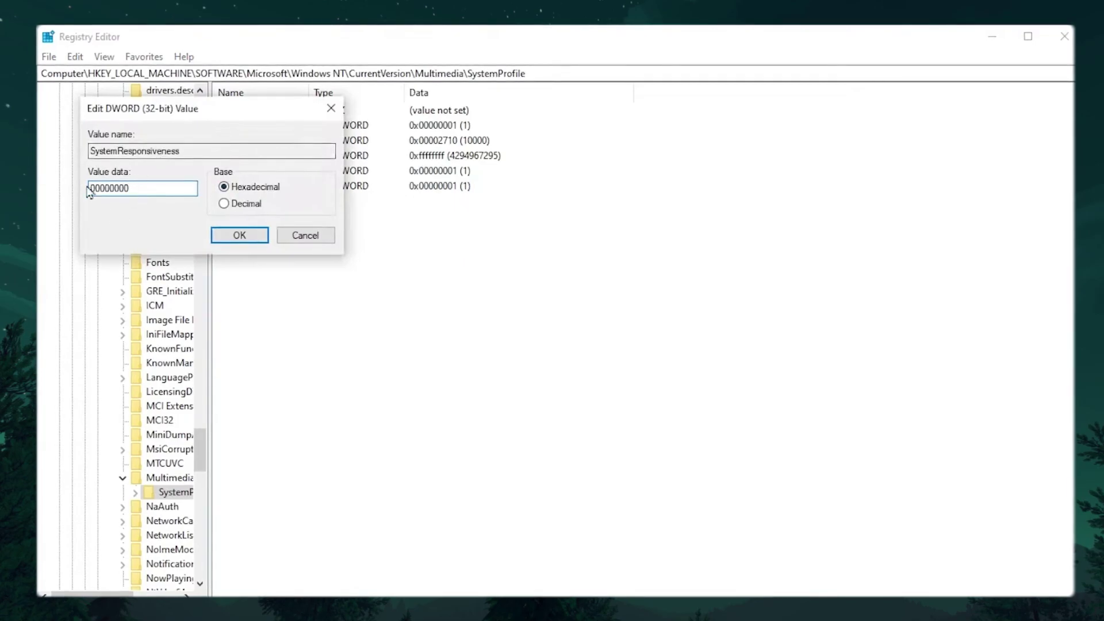
{"action": "left_click", "coordinate": [239, 235]}
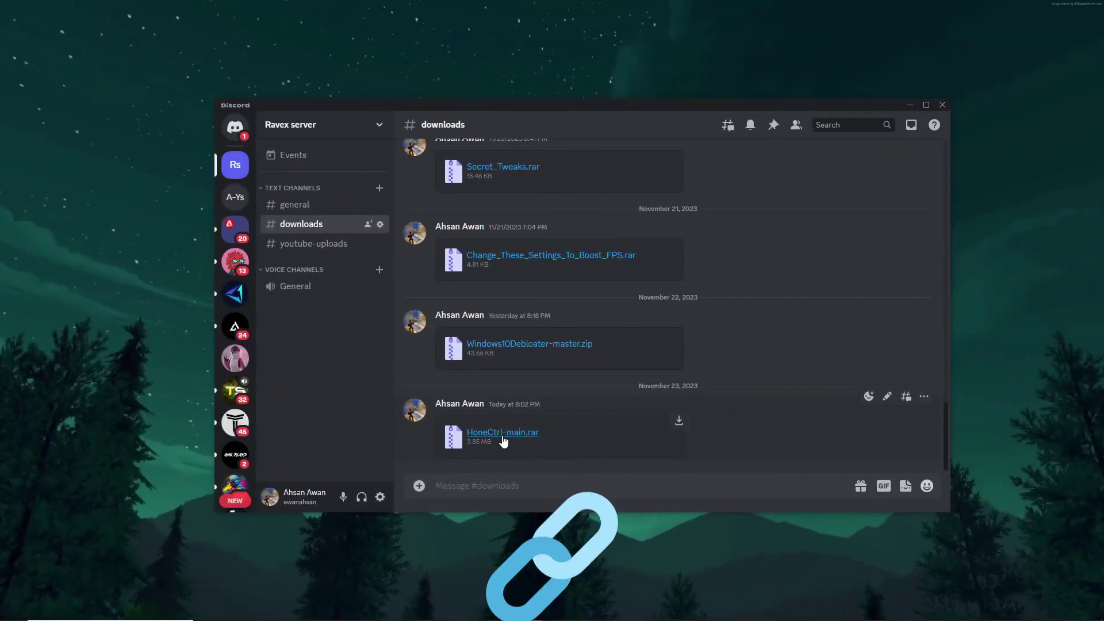
Download HoneCtrl-main.rar past the dangerous-file warning and drag it to the desktop
{"action": "left_click", "coordinate": [678, 421]}
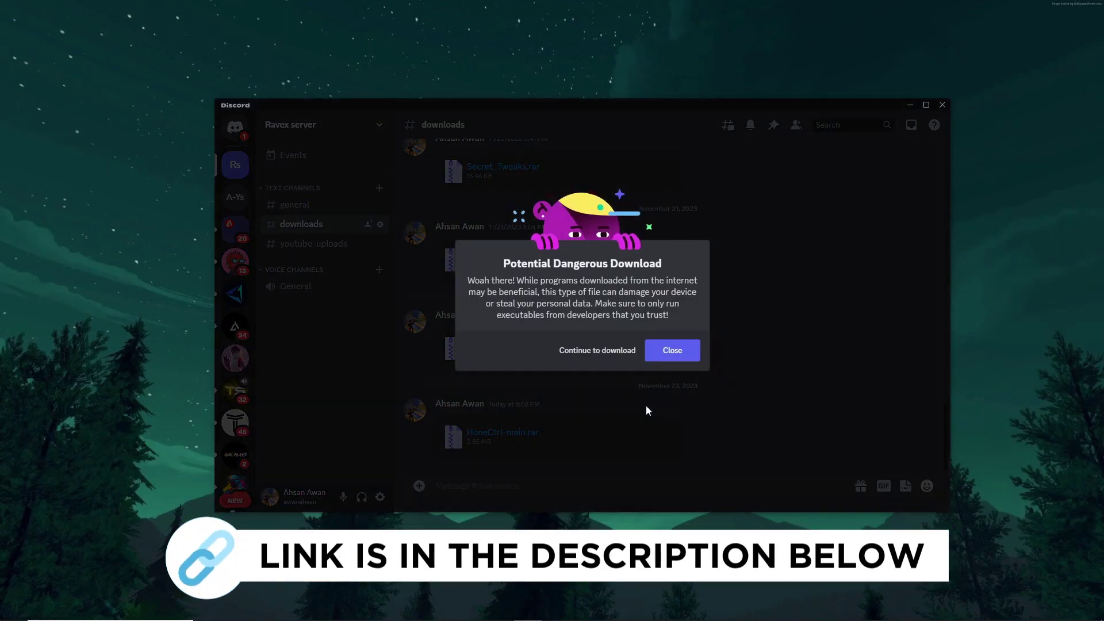
{"action": "left_click", "coordinate": [592, 351]}
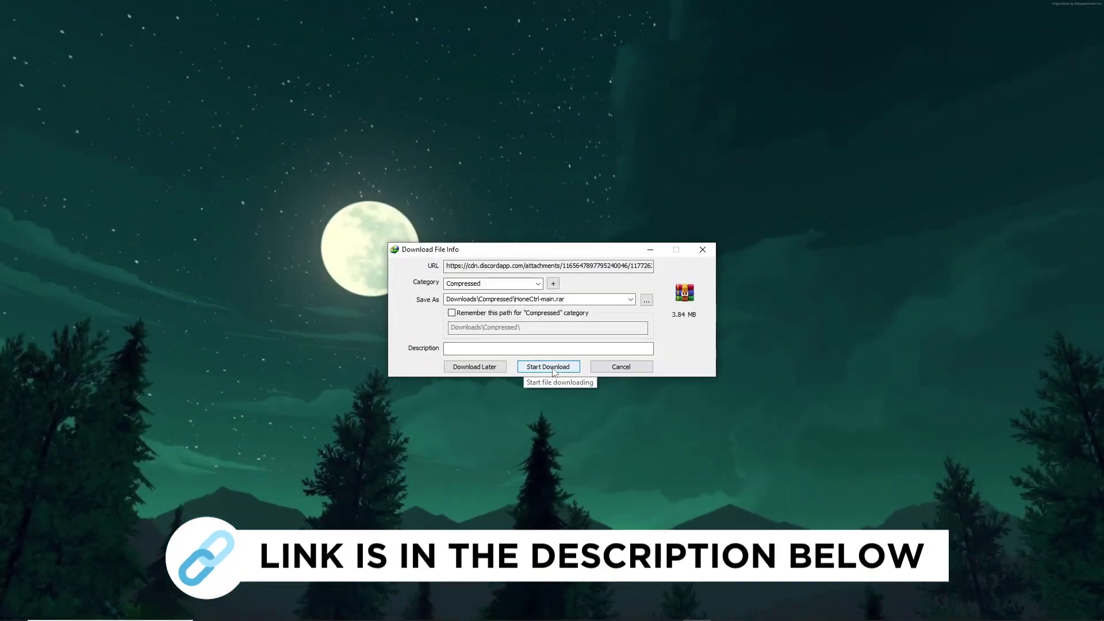
{"action": "left_click", "coordinate": [526, 364]}
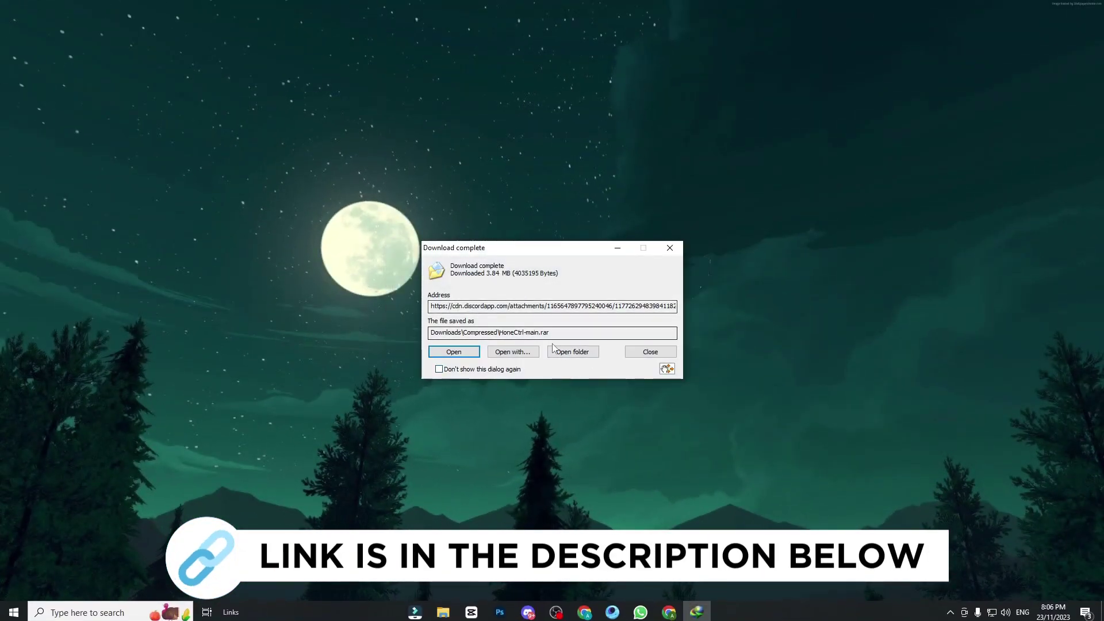
{"action": "left_click_drag", "start_coordinate": [667, 369], "coordinate": [762, 284]}
{"action": "left_click", "coordinate": [669, 248]}
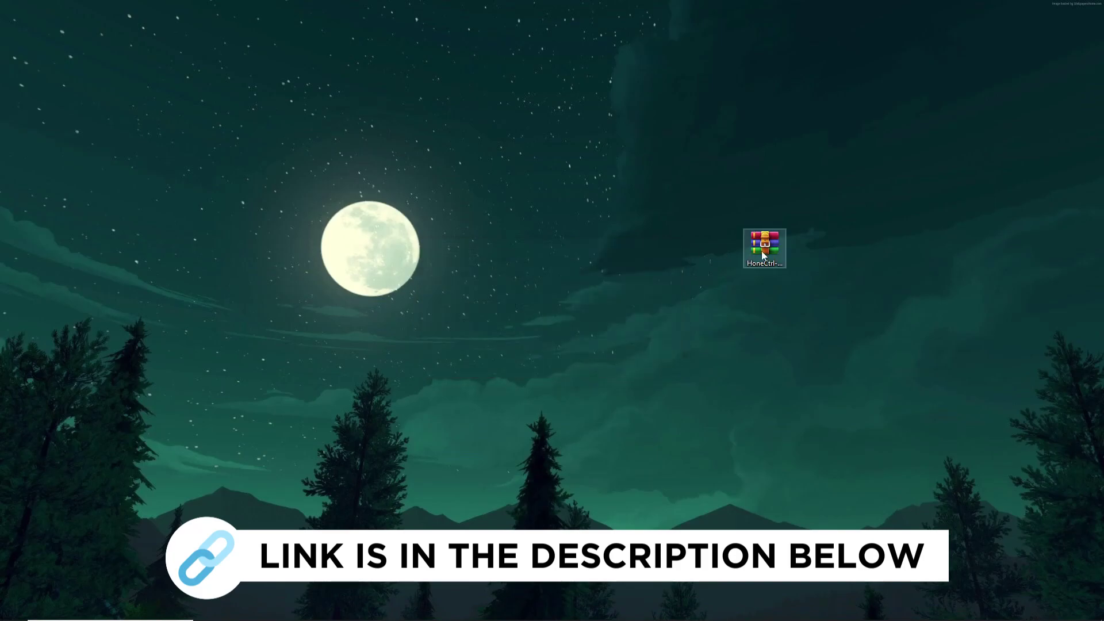
Open the HoneCtrl download and show the context menu for the HoneCtrl batch file
{"action": "left_click", "coordinate": [524, 150]}
{"action": "right_click", "coordinate": [524, 150]}
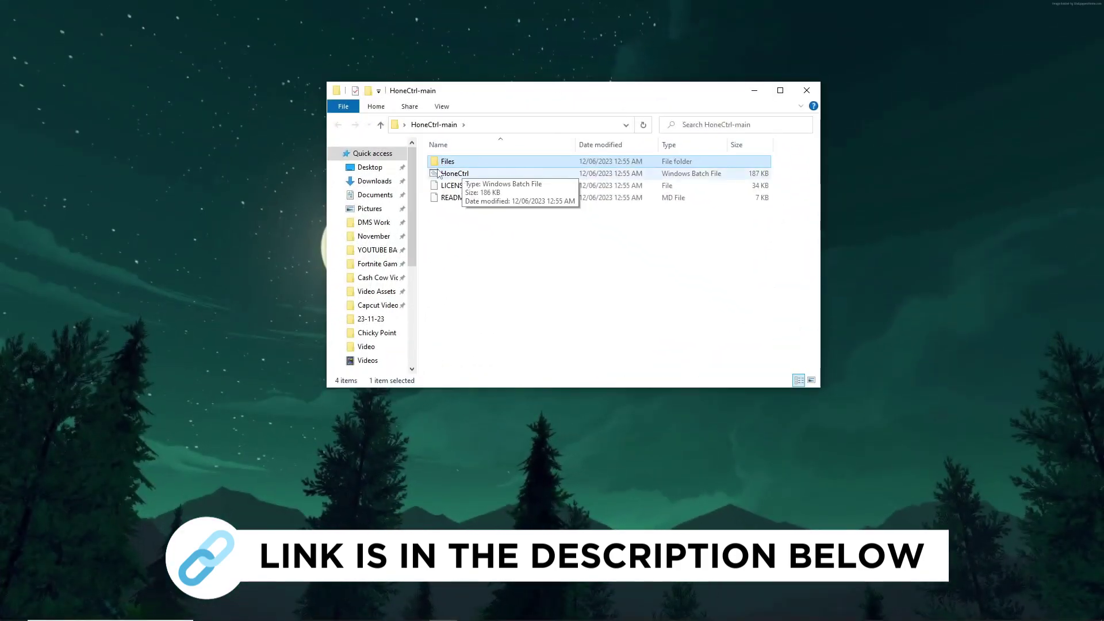
{"action": "left_click", "coordinate": [477, 170]}
{"action": "right_click", "coordinate": [477, 170]}
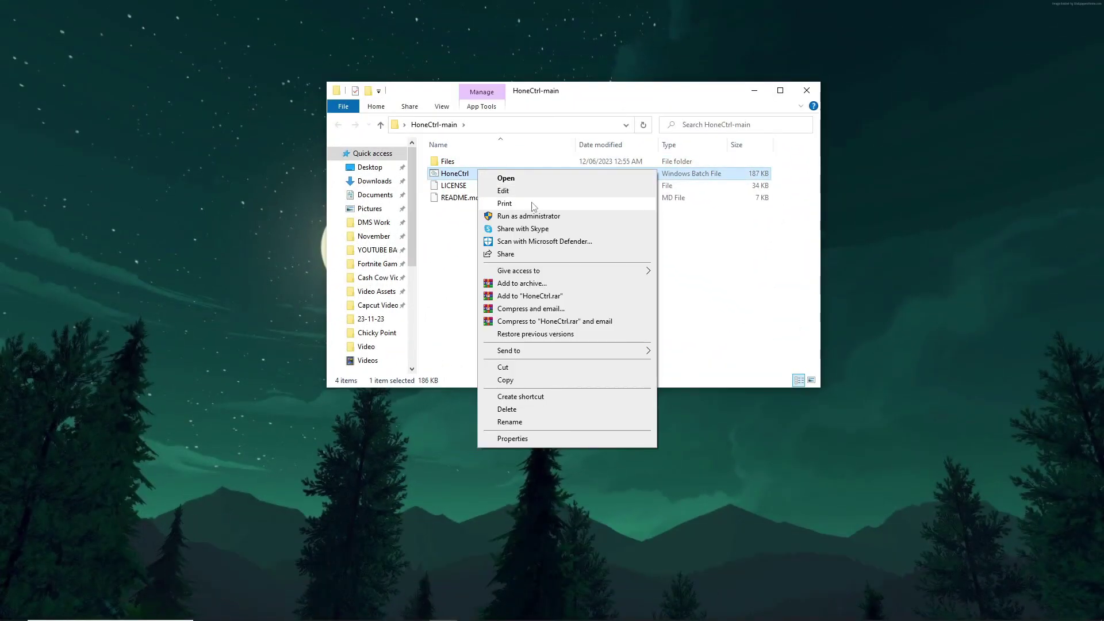
Run HoneCtrl as administrator, open Optimizations (1), and enable Power Plan and MSI Mode
{"action": "left_click", "coordinate": [504, 215]}
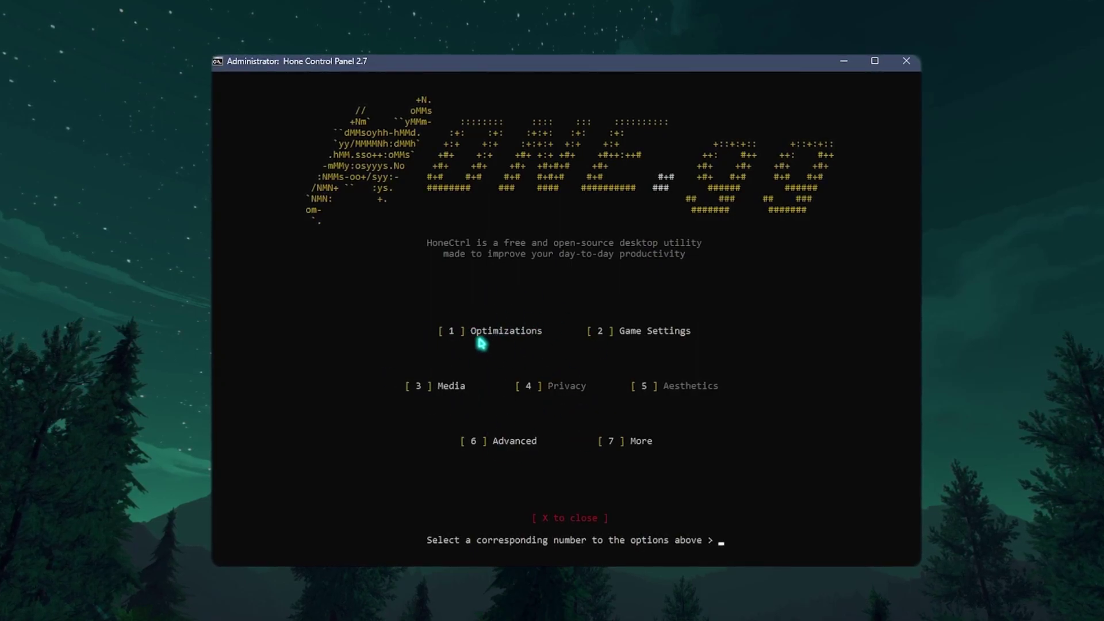
{"action": "type", "text": "1"}
{"action": "key", "text": "Return"}
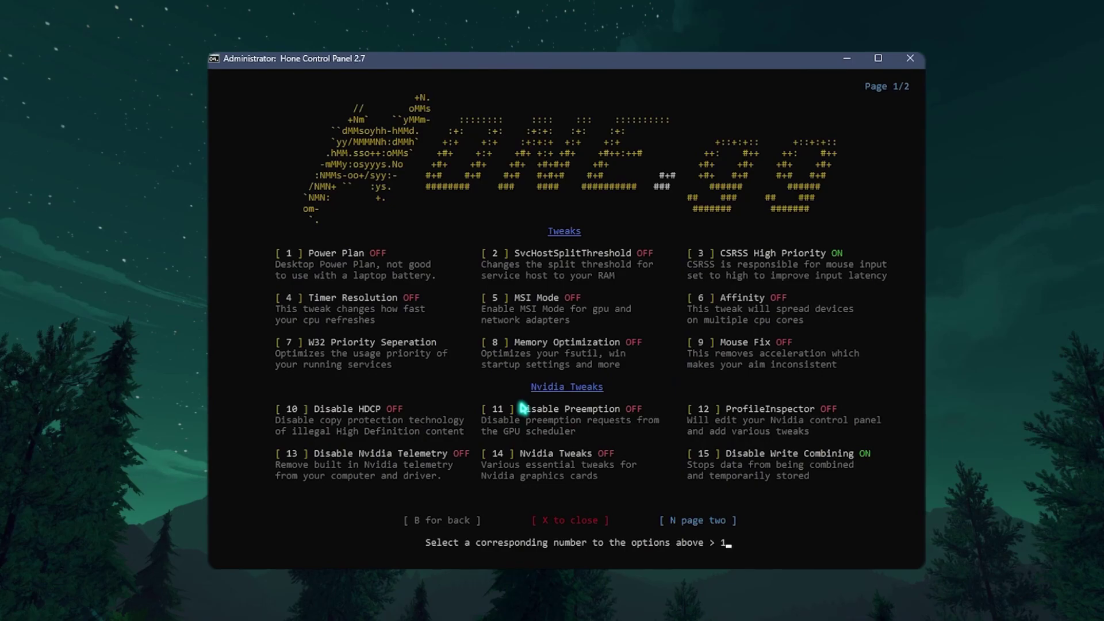
{"action": "key", "text": "Return"}
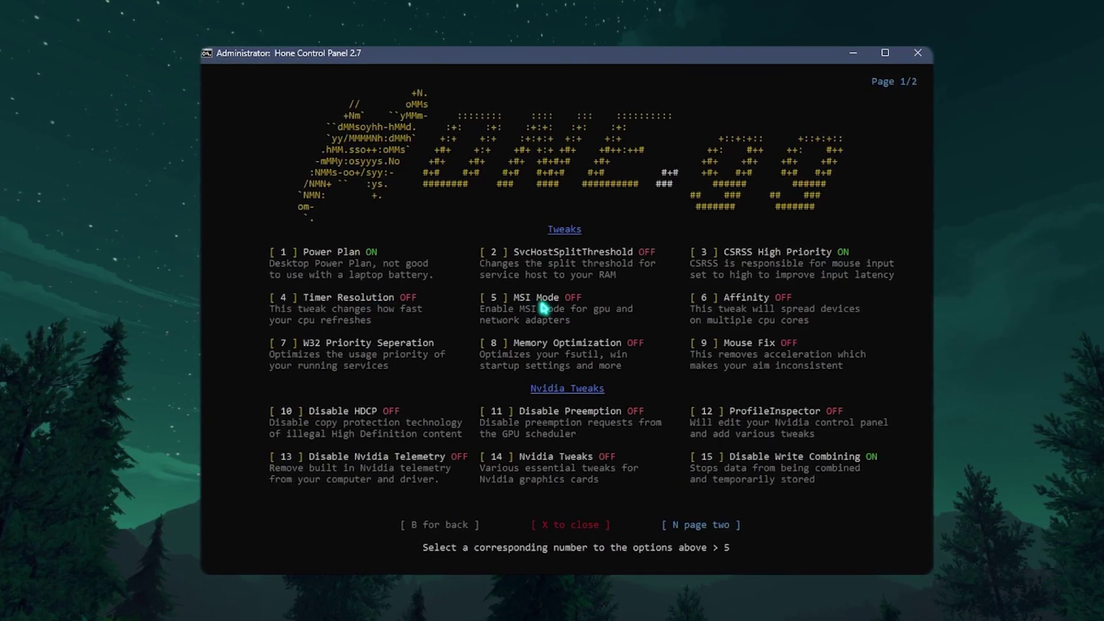
{"action": "key", "text": "Return"}
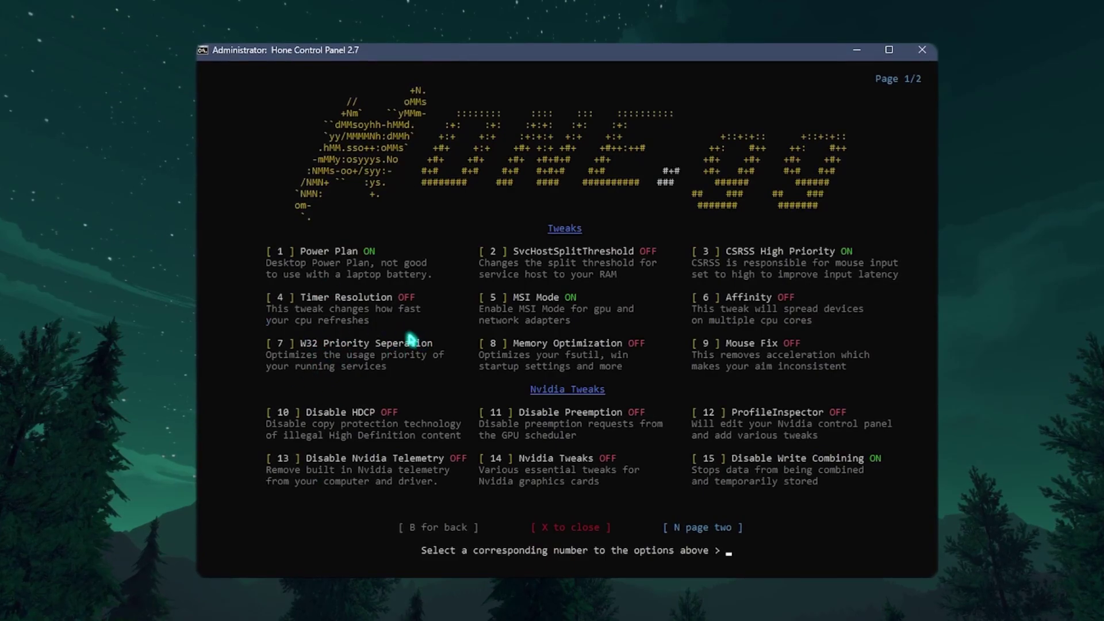
Apply the 28 Hex W32 Priority Separation option (2)
{"action": "key", "text": "Return"}
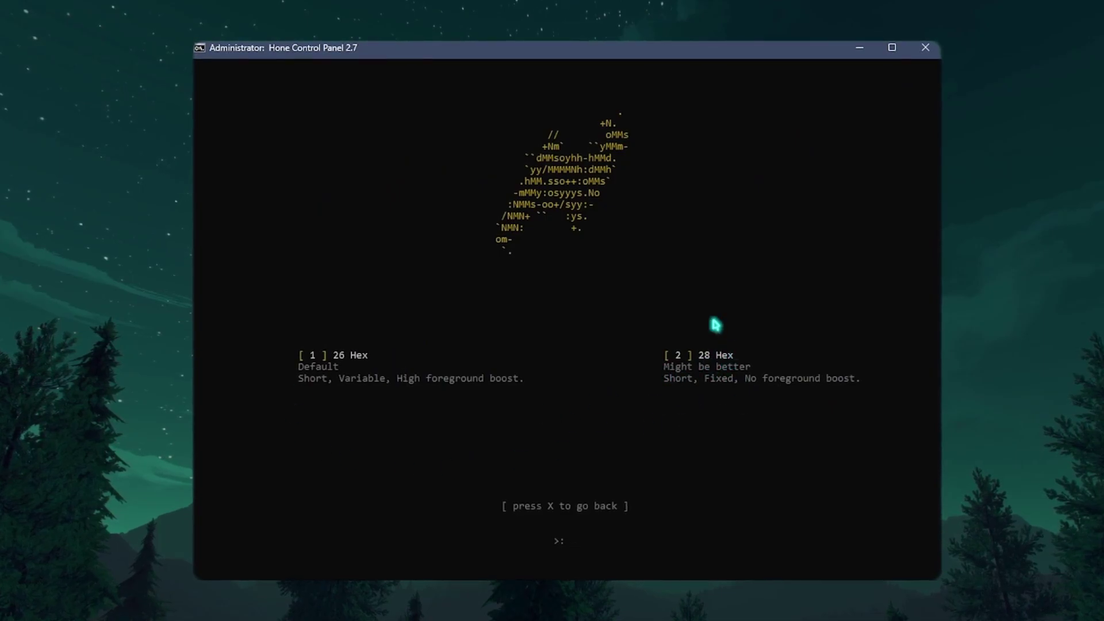
{"action": "type", "text": "2"}
{"action": "key", "text": "Return"}
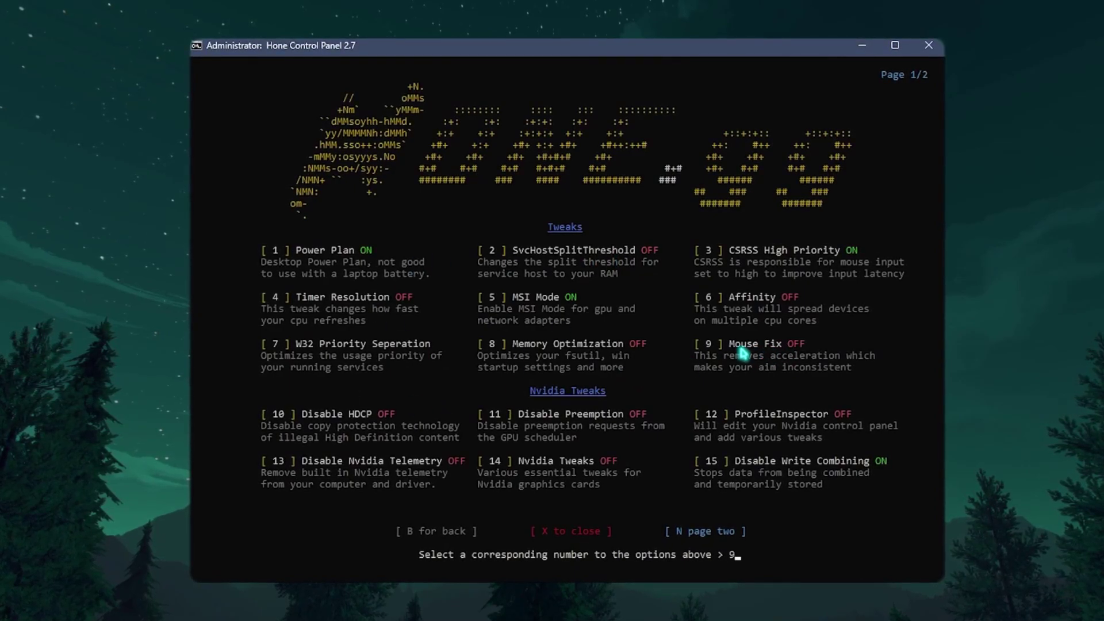
Enable Mouse Fix with 100% display scaling and answer N to restarting
{"action": "key", "text": "Return"}
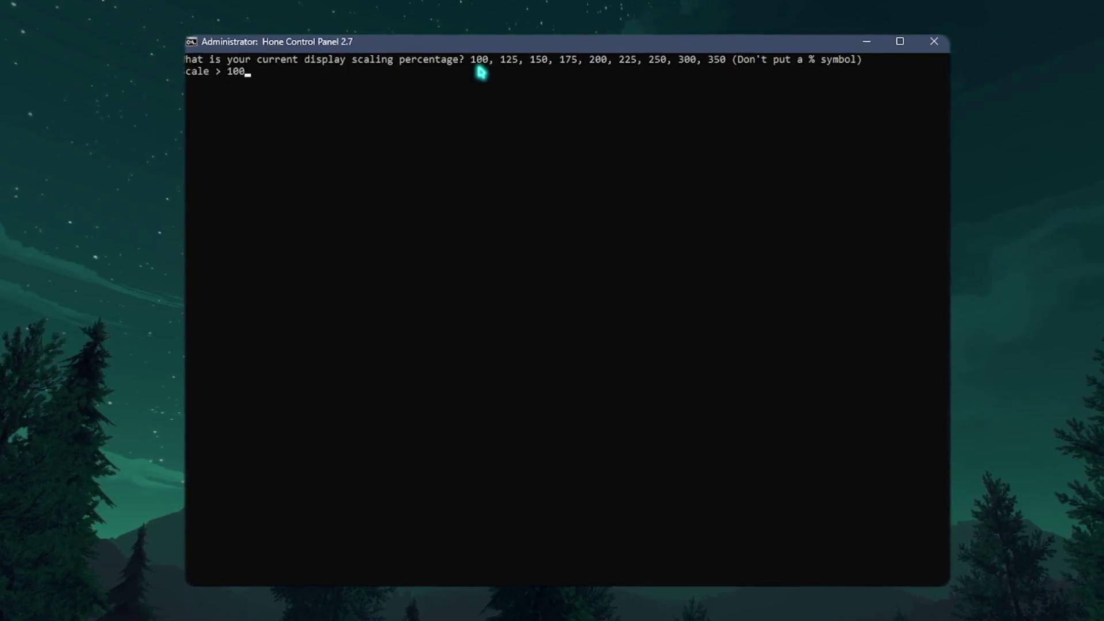
{"action": "type", "text": "100"}
{"action": "key", "text": "Return"}
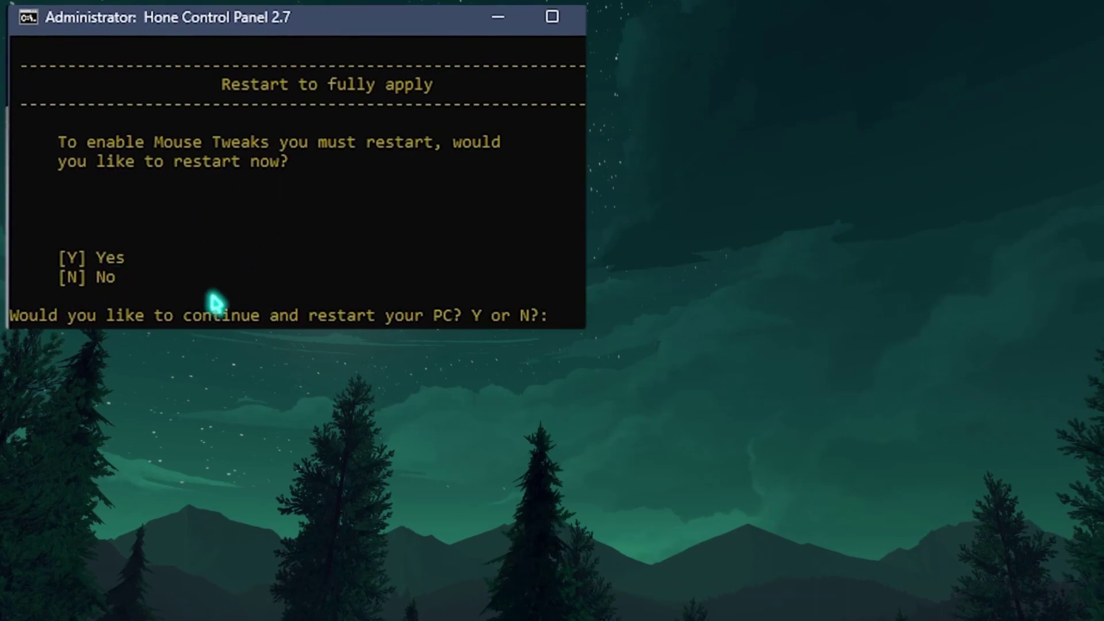
{"action": "type", "text": "N"}
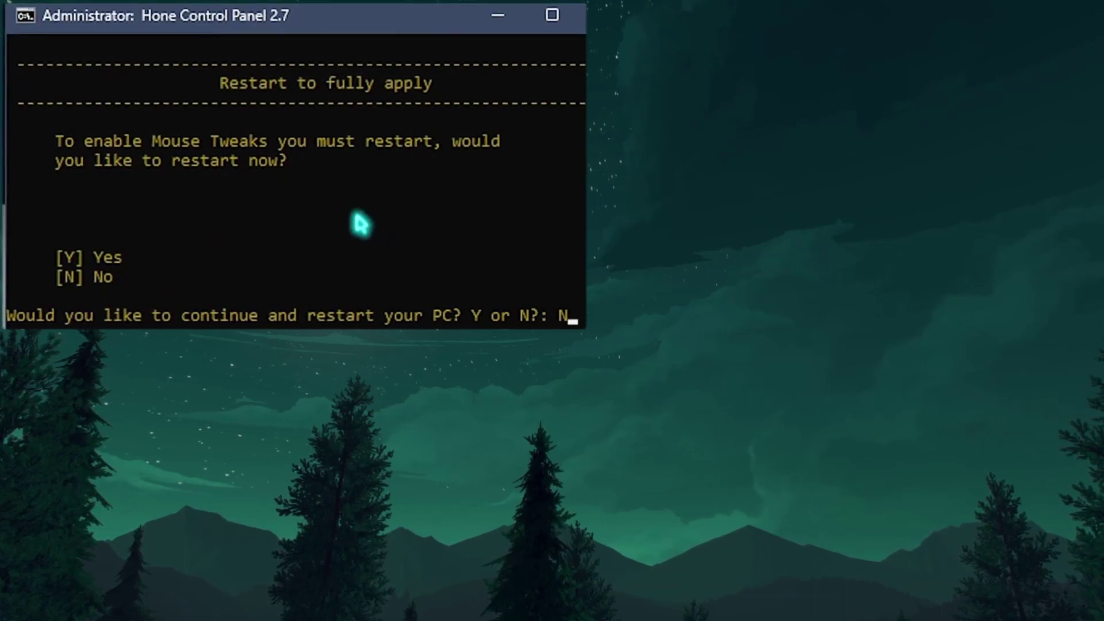
{"action": "key", "text": "Return"}
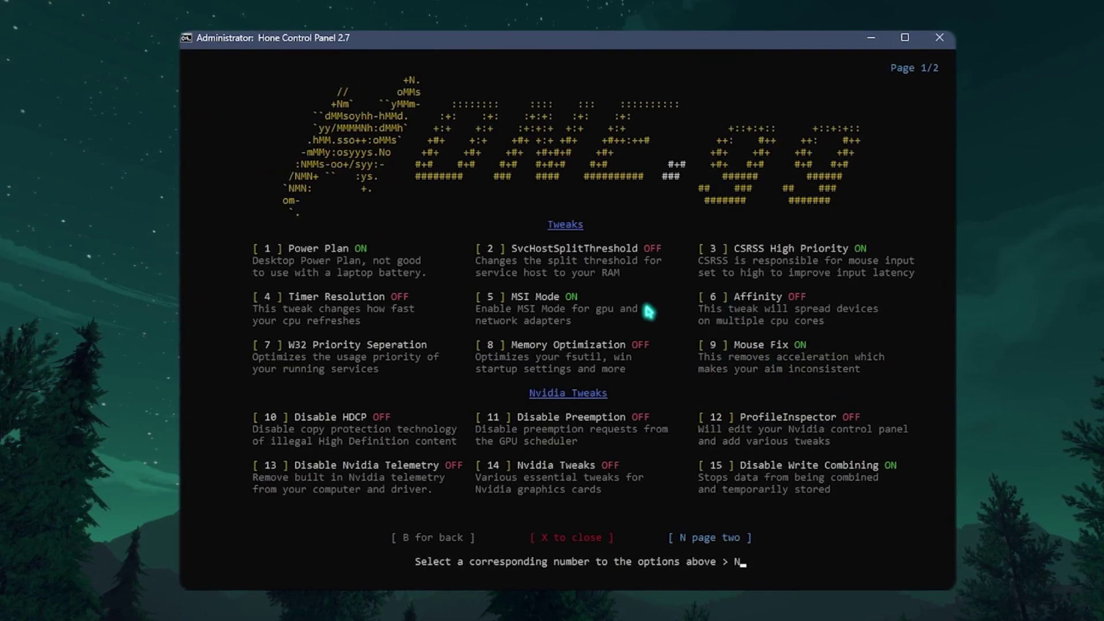
Go to tweaks page 2 and enable Optimize TCP/IP, confirming with 'I understand'
{"action": "type", "text": "N"}
{"action": "key", "text": "Return"}
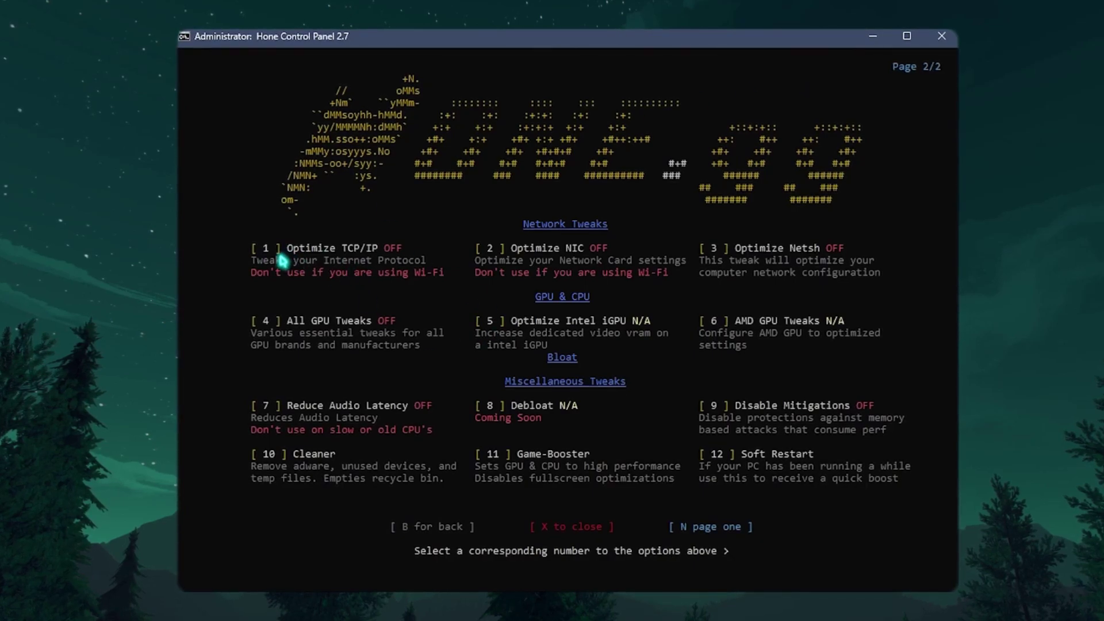
{"action": "key", "text": "Return"}
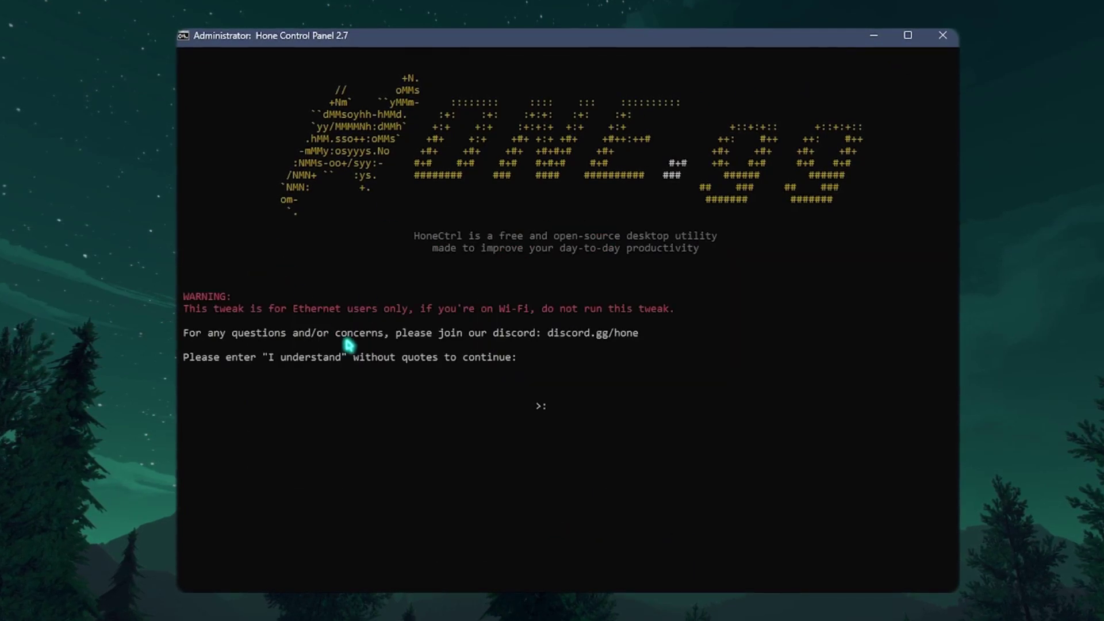
{"action": "type", "text": "I u"}
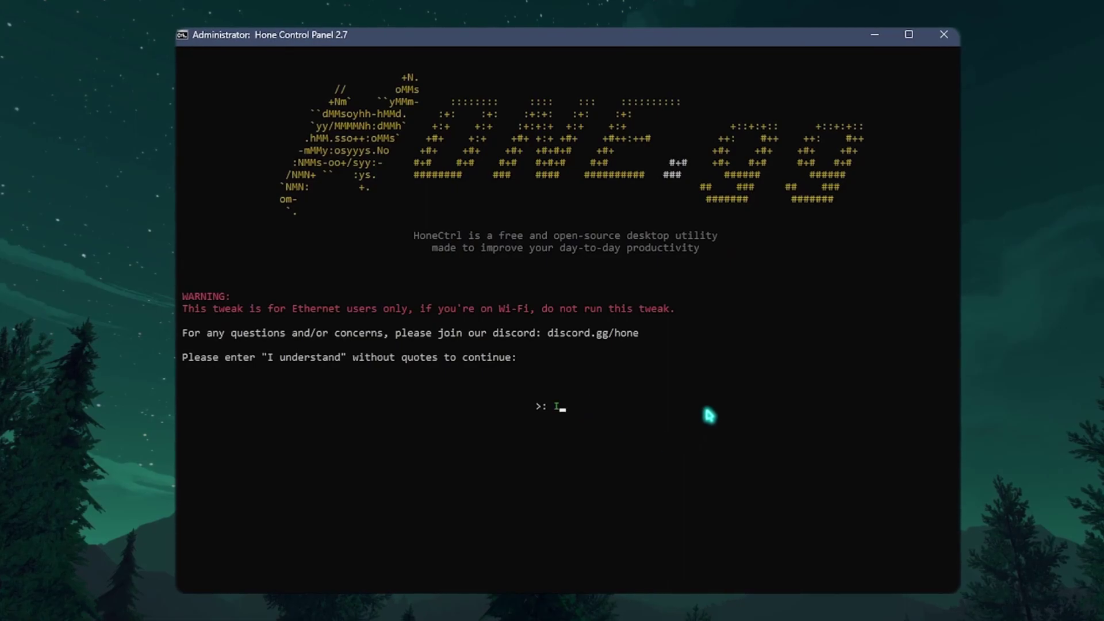
{"action": "type", "text": "stand"}
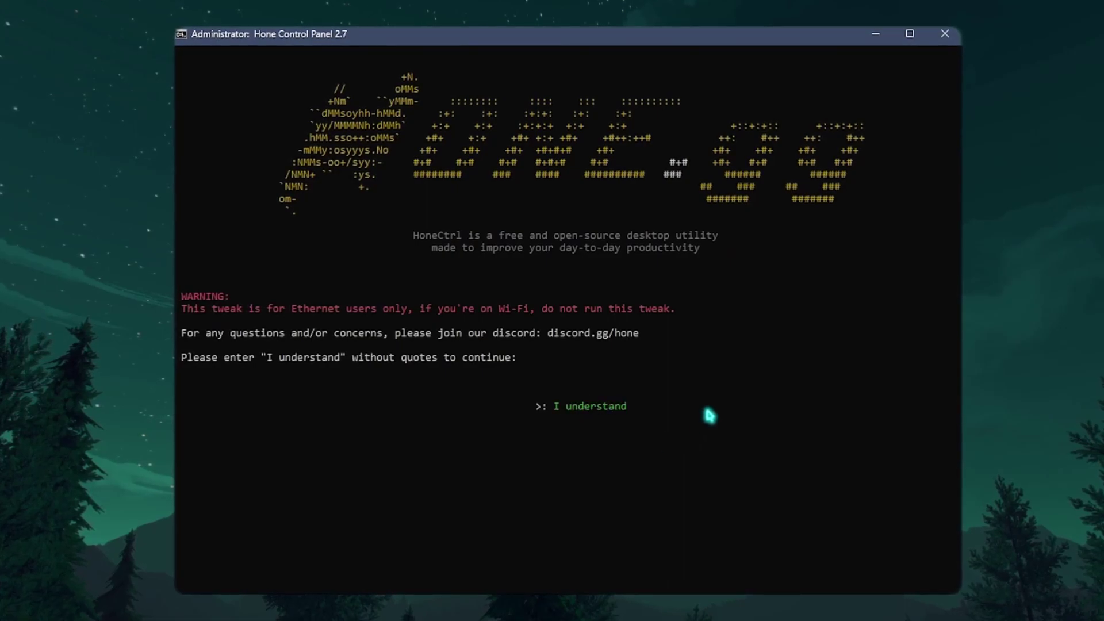
{"action": "key", "text": "Return"}
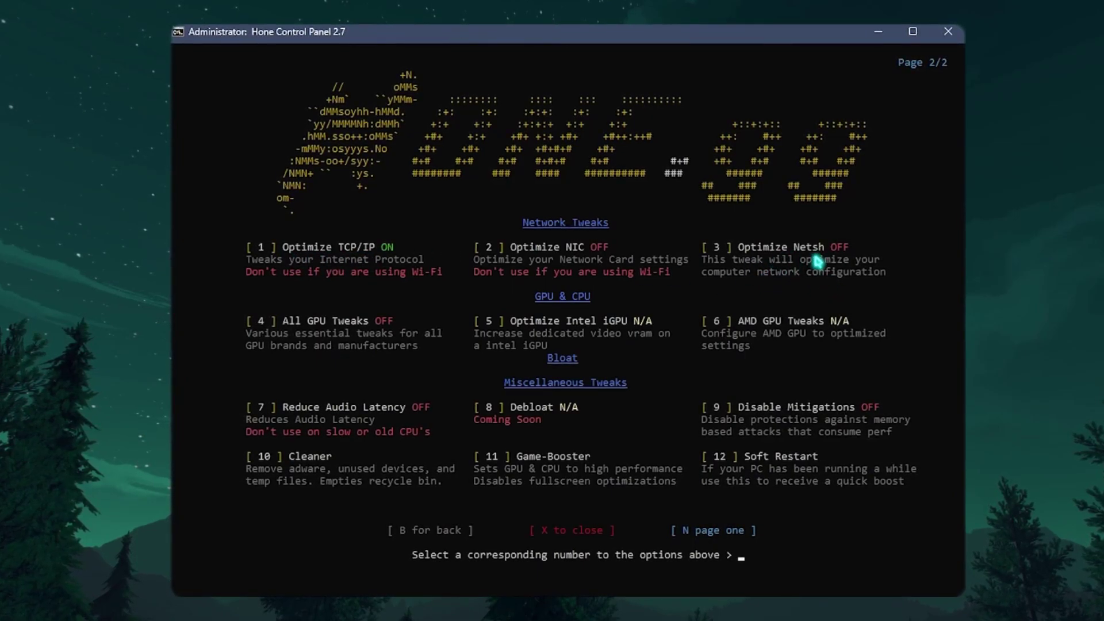
Enable Optimize Netsh (3) and Disable Mitigations (9), then run the Cleaner
{"action": "type", "text": "3"}
{"action": "key", "text": "Return"}
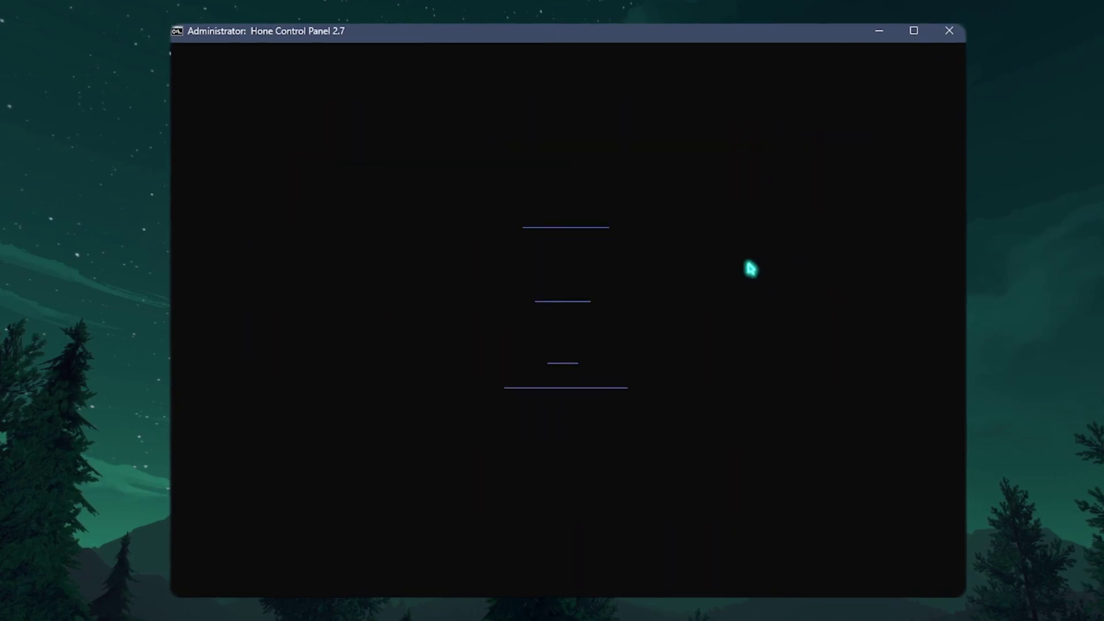
{"action": "type", "text": "9"}
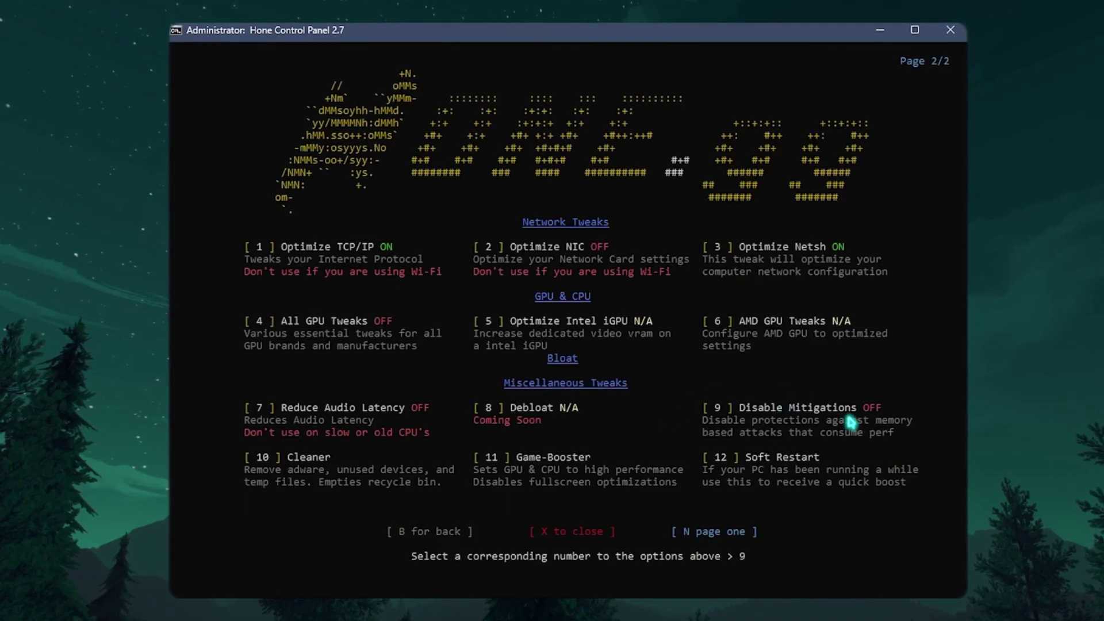
{"action": "key", "text": "Return"}
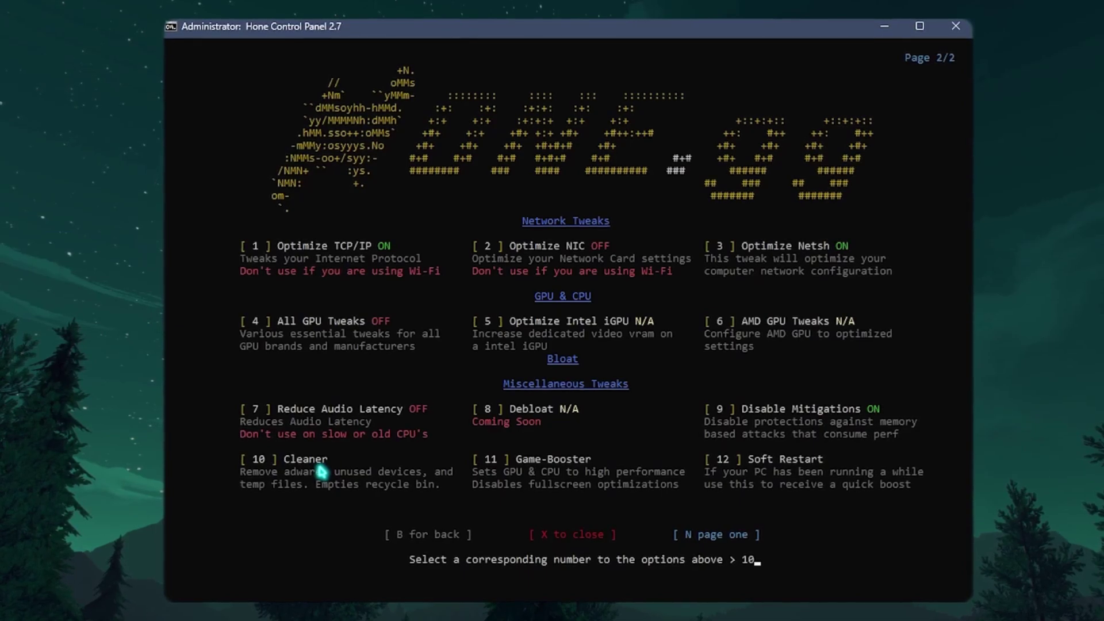
{"action": "key", "text": "Return"}
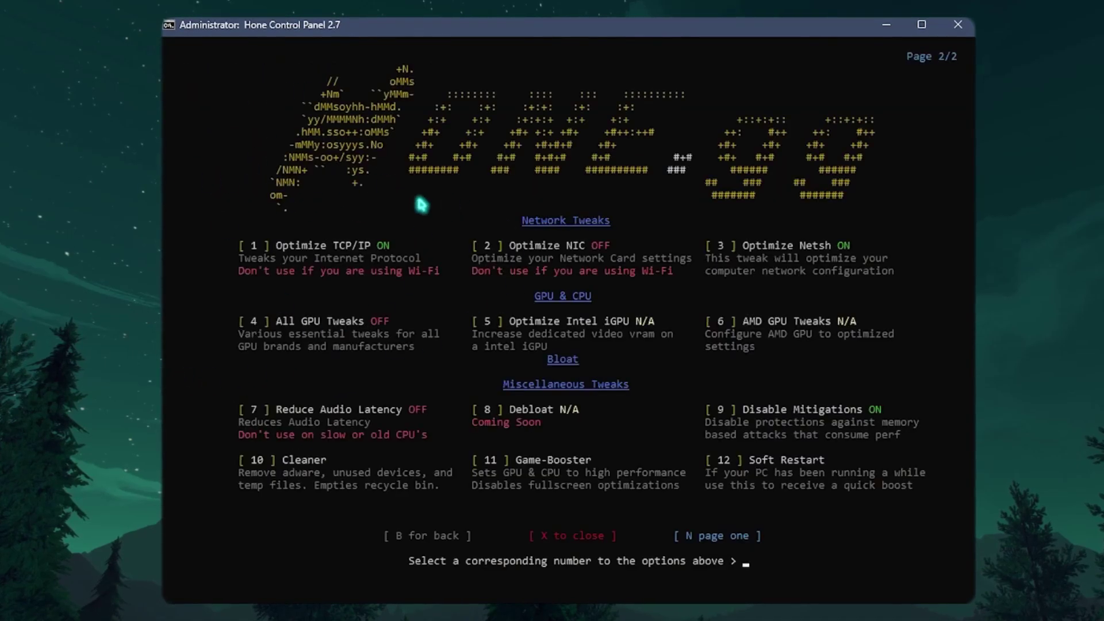
Enter B to return to the main menu, open Advanced (6), and enter option 11
{"action": "type", "text": "b"}
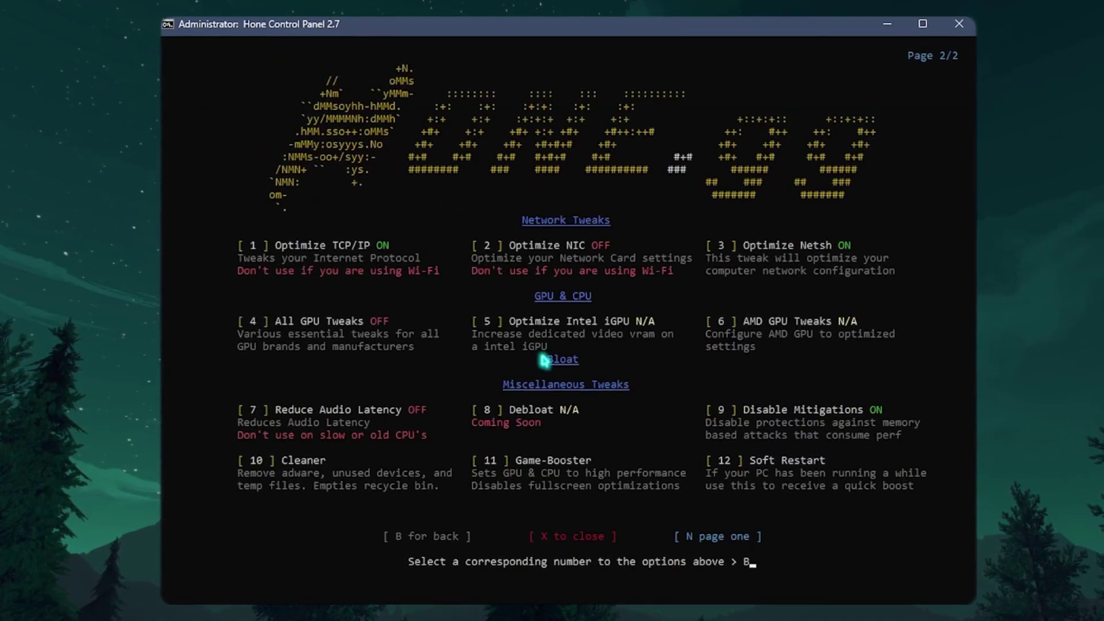
{"action": "key", "text": "Return"}
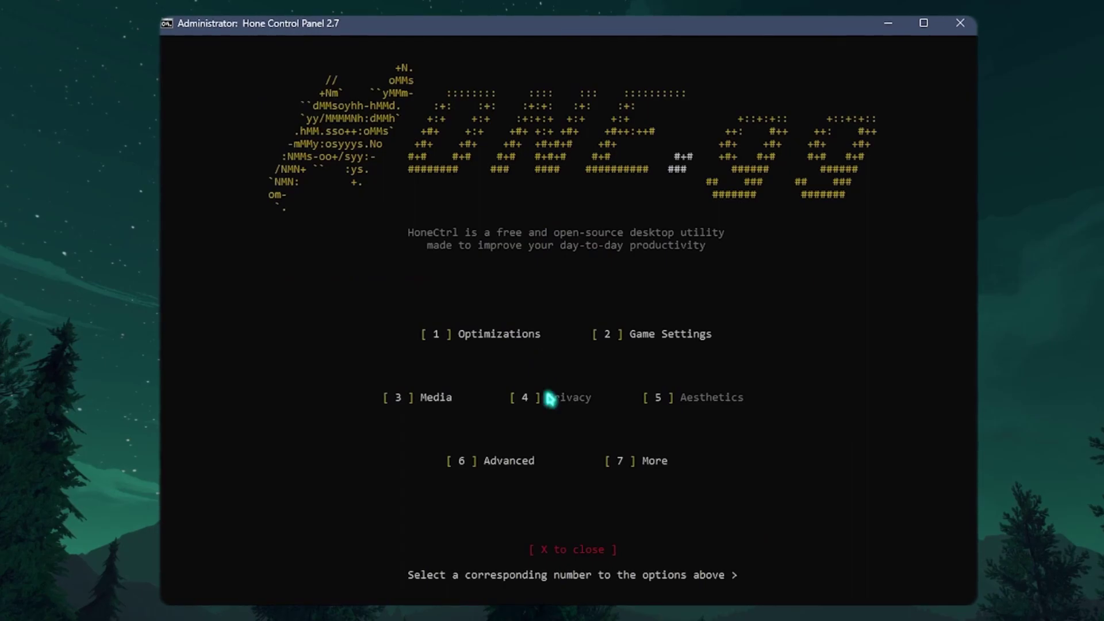
{"action": "type", "text": "6"}
{"action": "key", "text": "Return"}
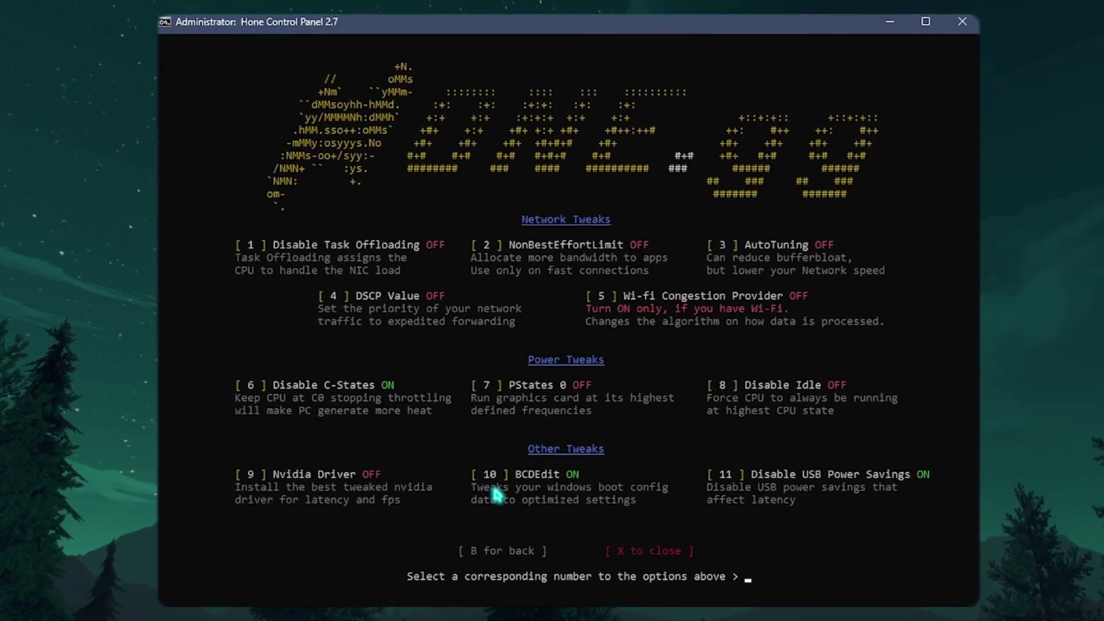
{"action": "type", "text": "10"}
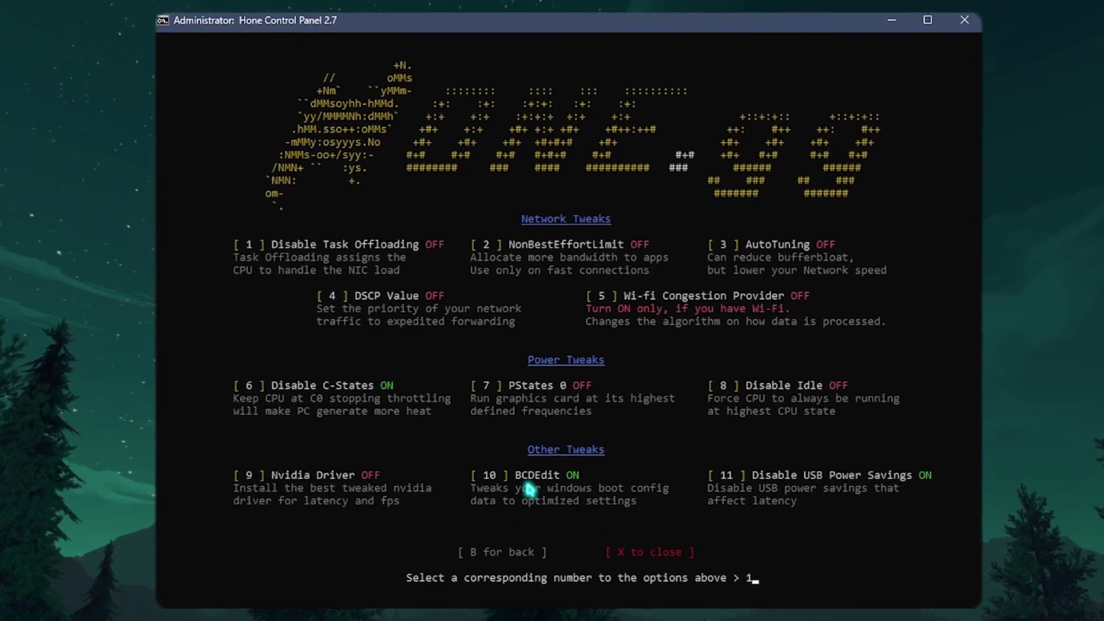
{"action": "key", "text": "BackSpace"}
{"action": "type", "text": "11"}
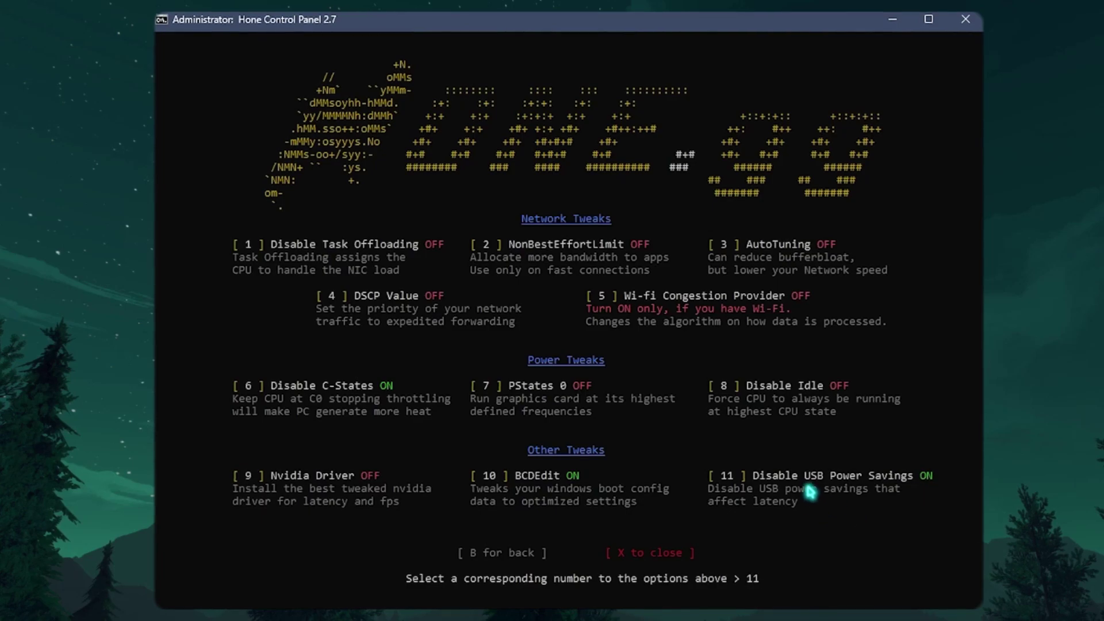